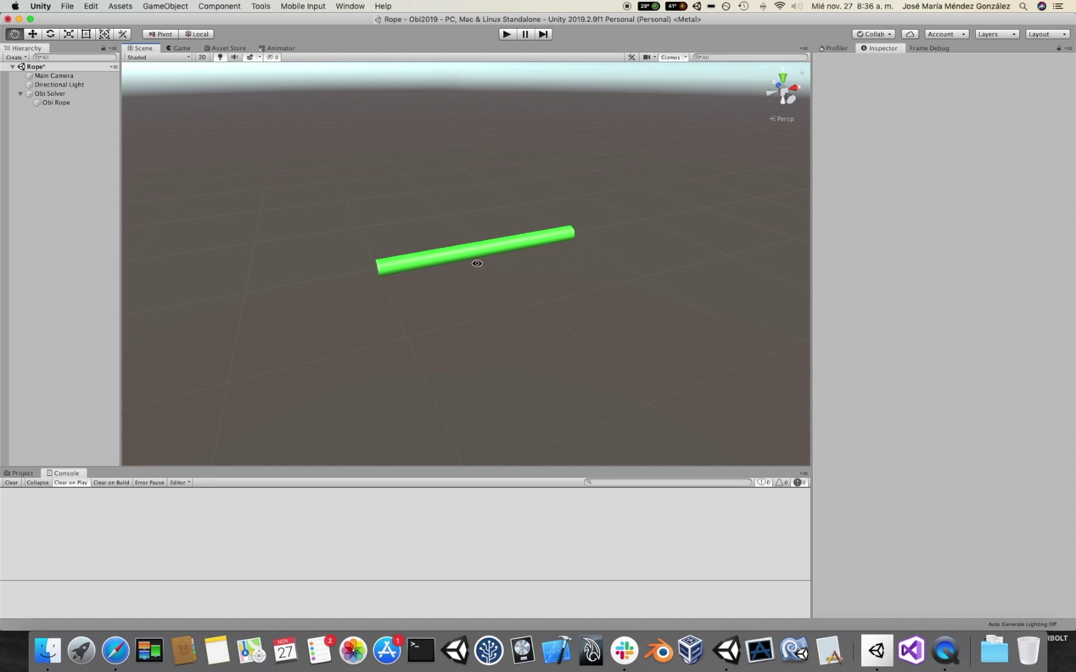
Select the green Obi Rope and run a quick Play mode test, then stop it.
left_click_drag(478, 263, 523, 259, "alt")
left_click(512, 237)
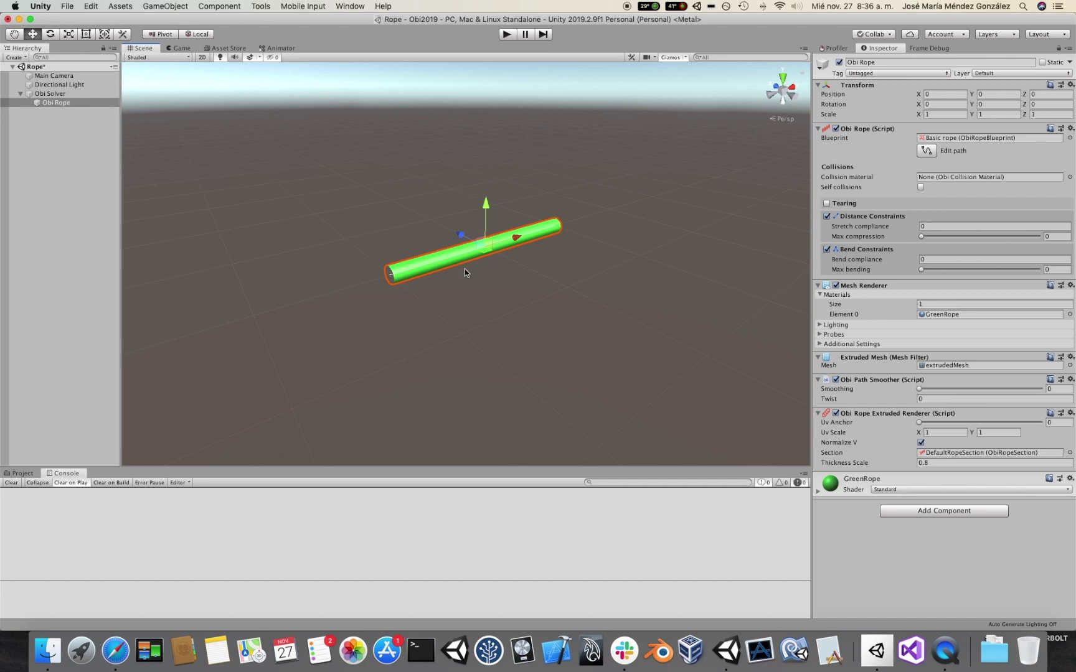
left_click(506, 34)
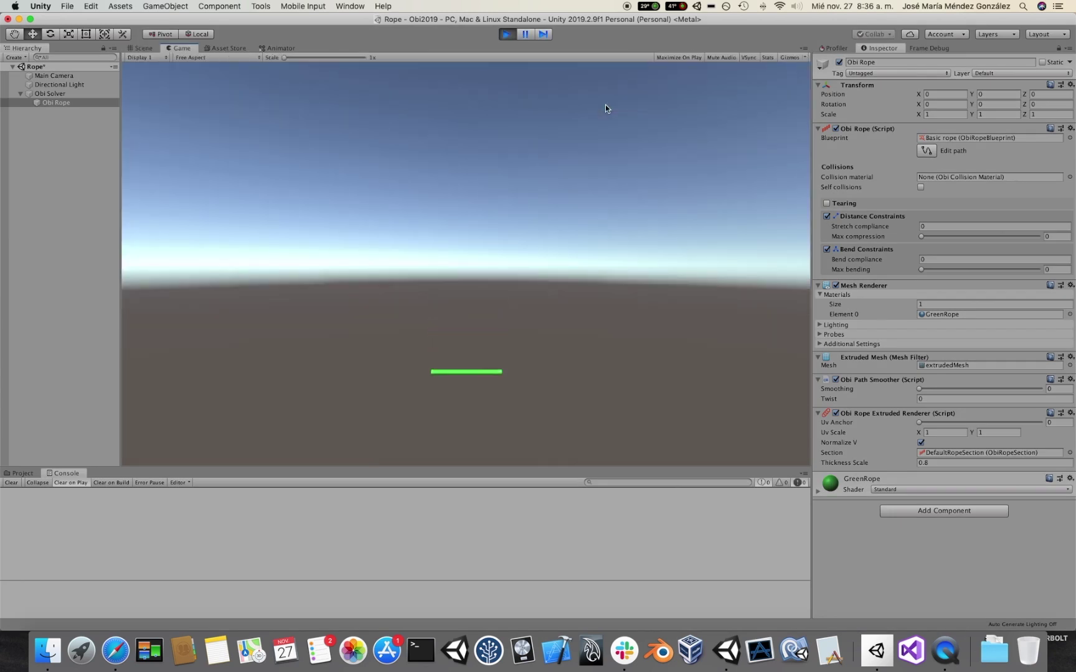
left_click(505, 35)
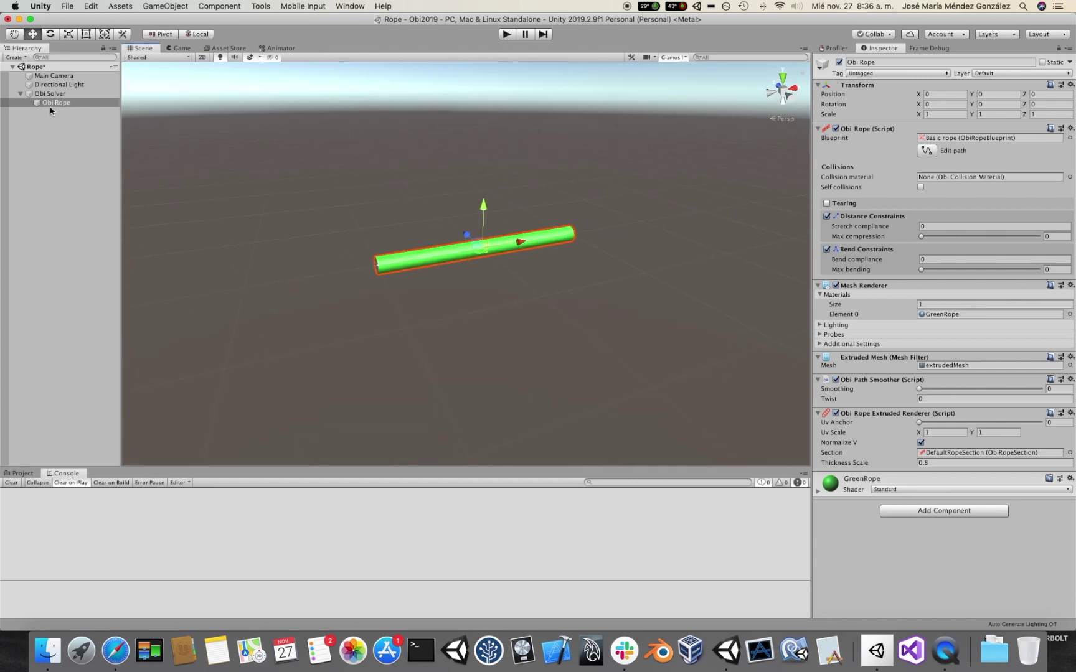
Undo the rope's move and add an Obi Particle Attachment targeting Obi Rope, pinning the start group.
left_click_drag(480, 252, 509, 272)
key("super+z")
left_click(952, 512)
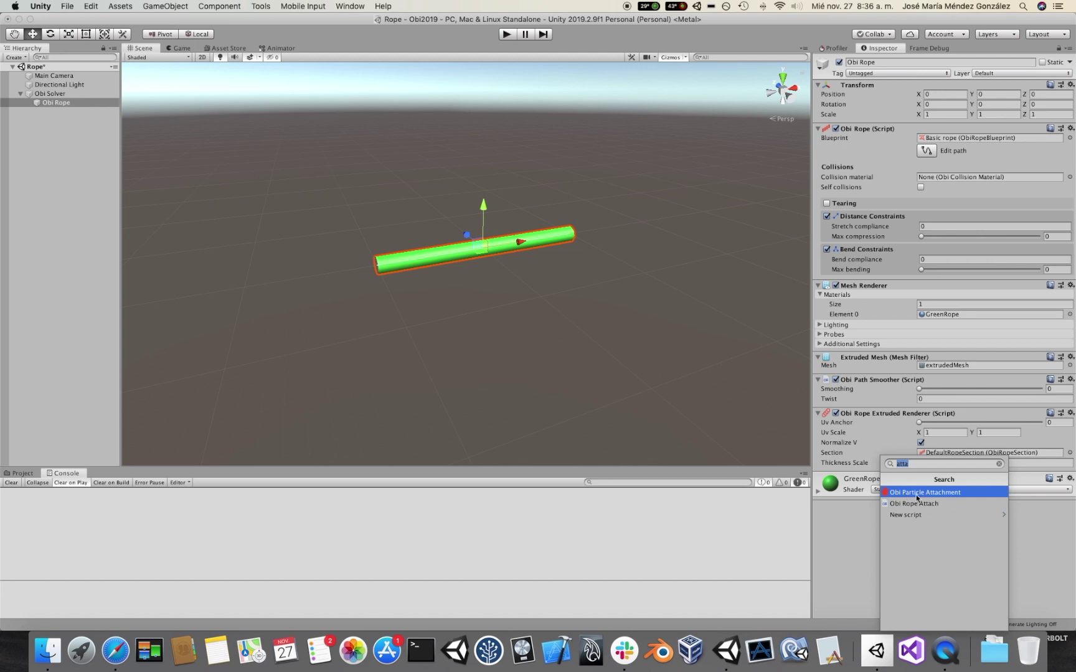
left_click(926, 493)
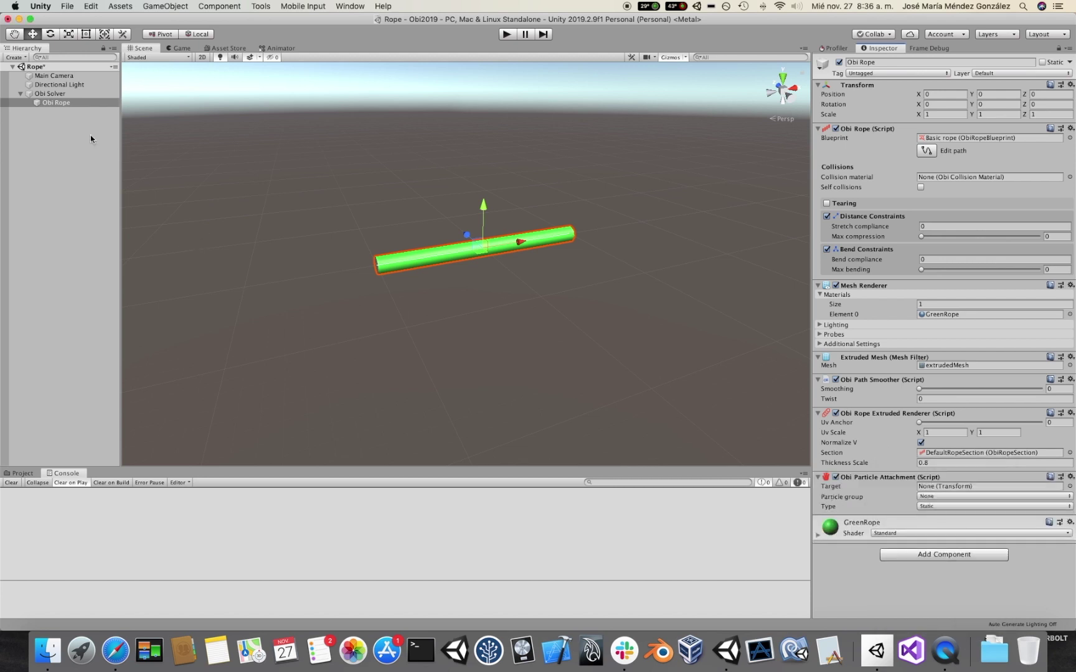
left_click_drag(65, 104, 929, 489)
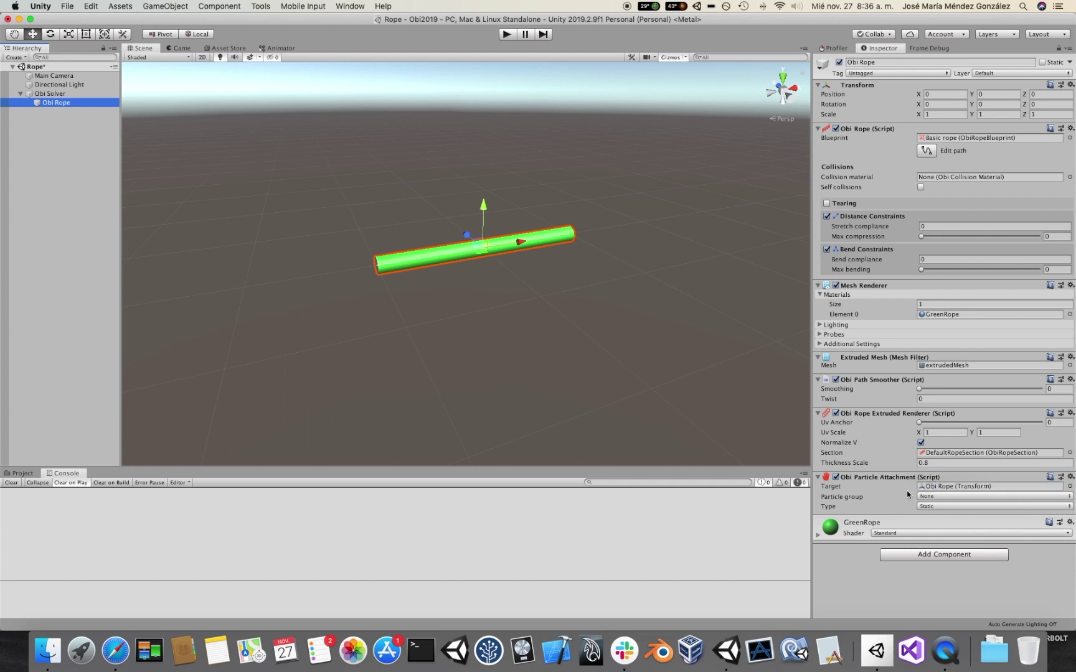
left_click(924, 496)
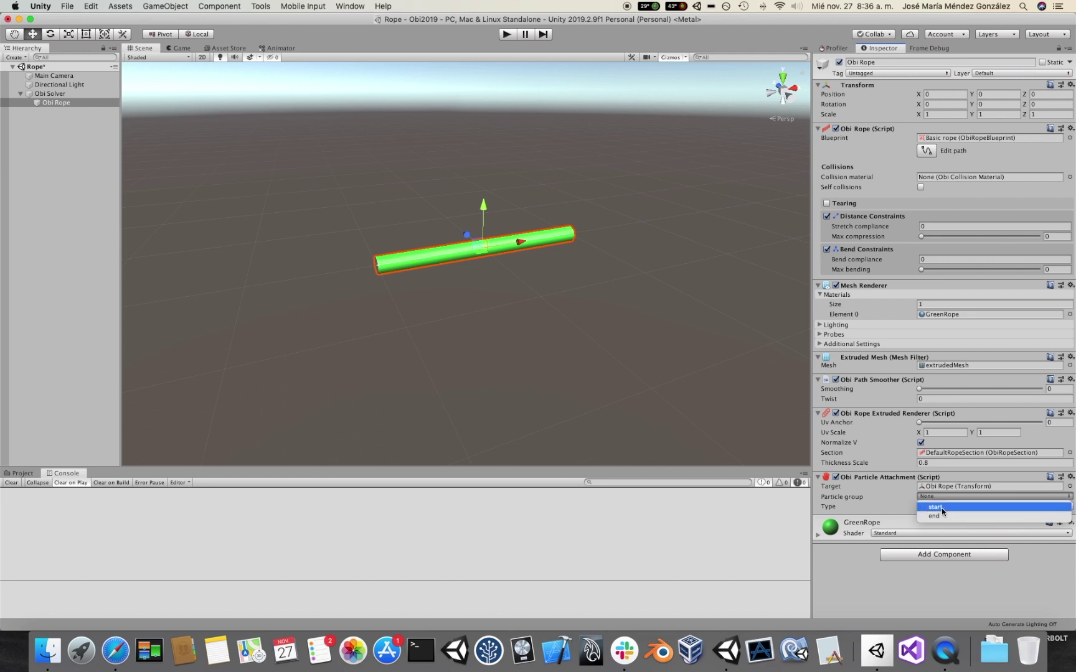
left_click(944, 508)
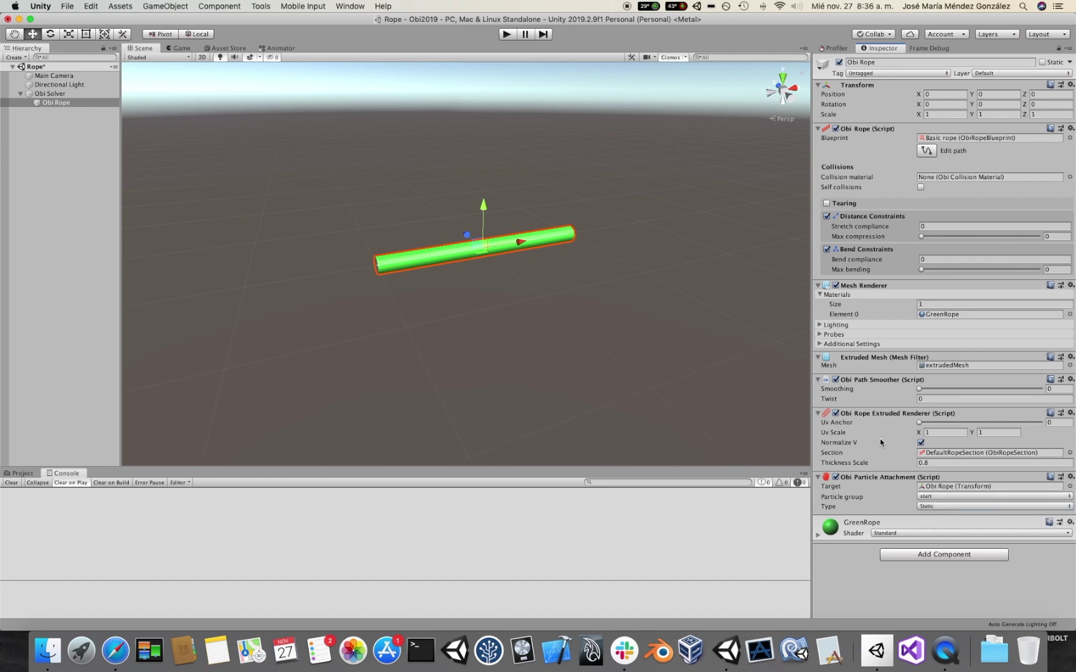
In Play mode, drag the Obi Rope so its pinned start pulls the swinging rope.
left_click(510, 33)
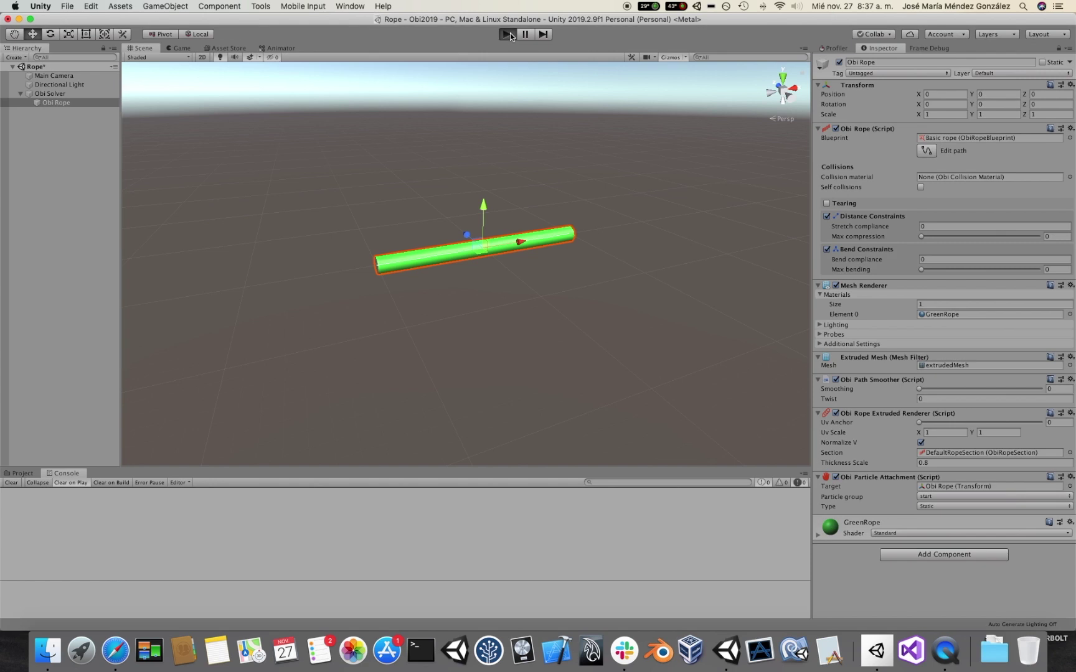
left_click(146, 49)
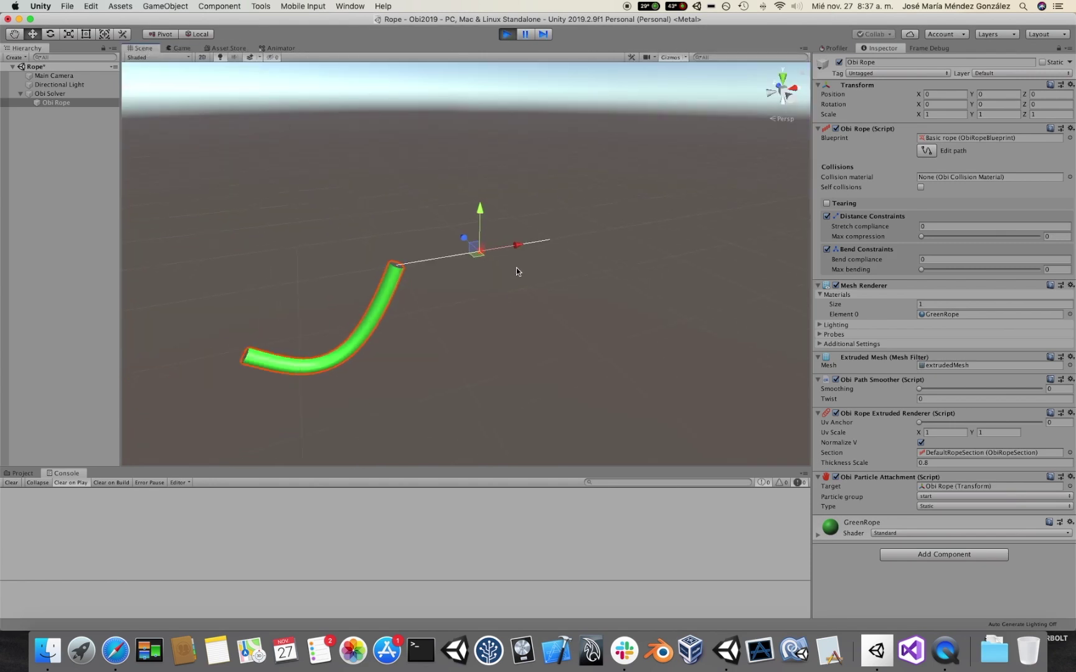
left_click_drag(479, 249, 521, 253)
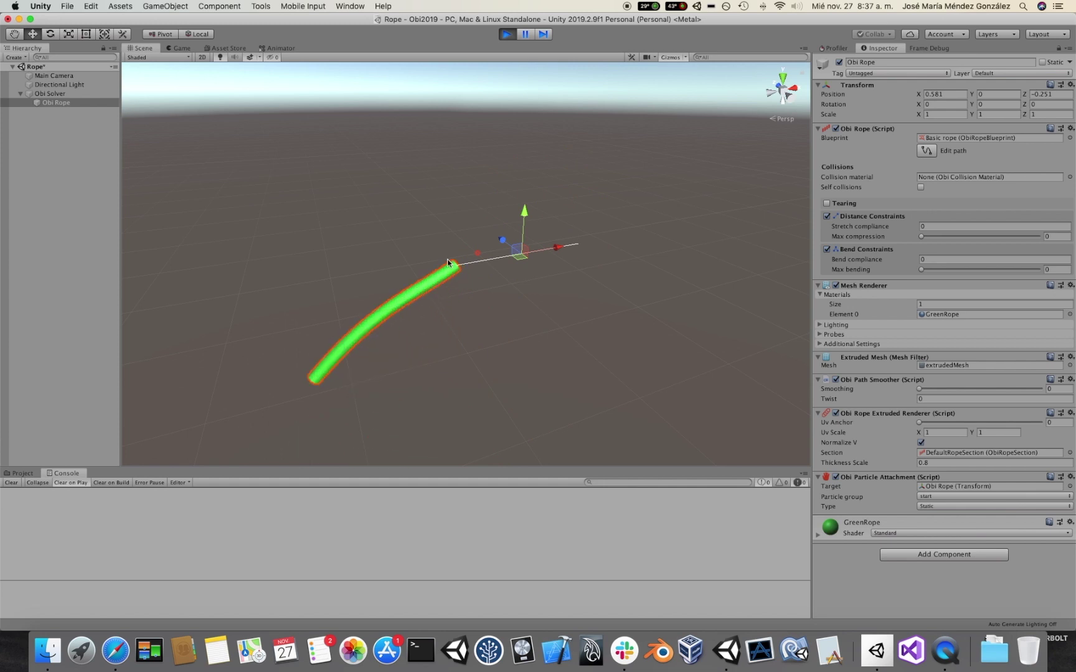
Stop Play mode and set the Obi Solver's Substeps to 4.
key("super+p")
left_click(72, 93)
left_click(932, 336)
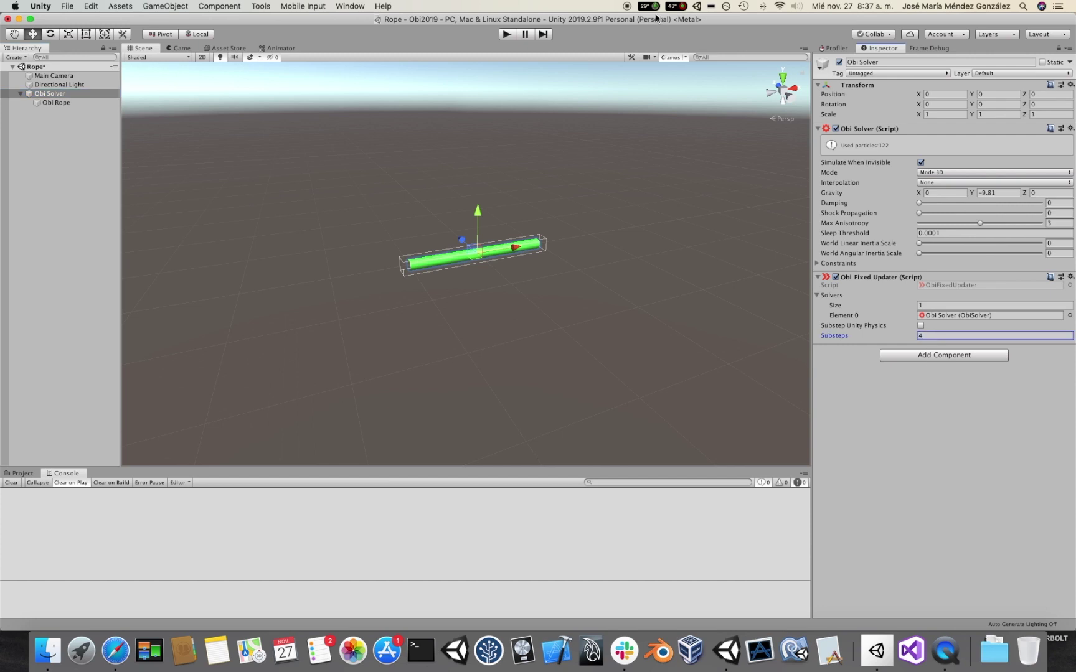
Replay the scene and drag the pinned Obi Rope to test its swing.
key("super+p")
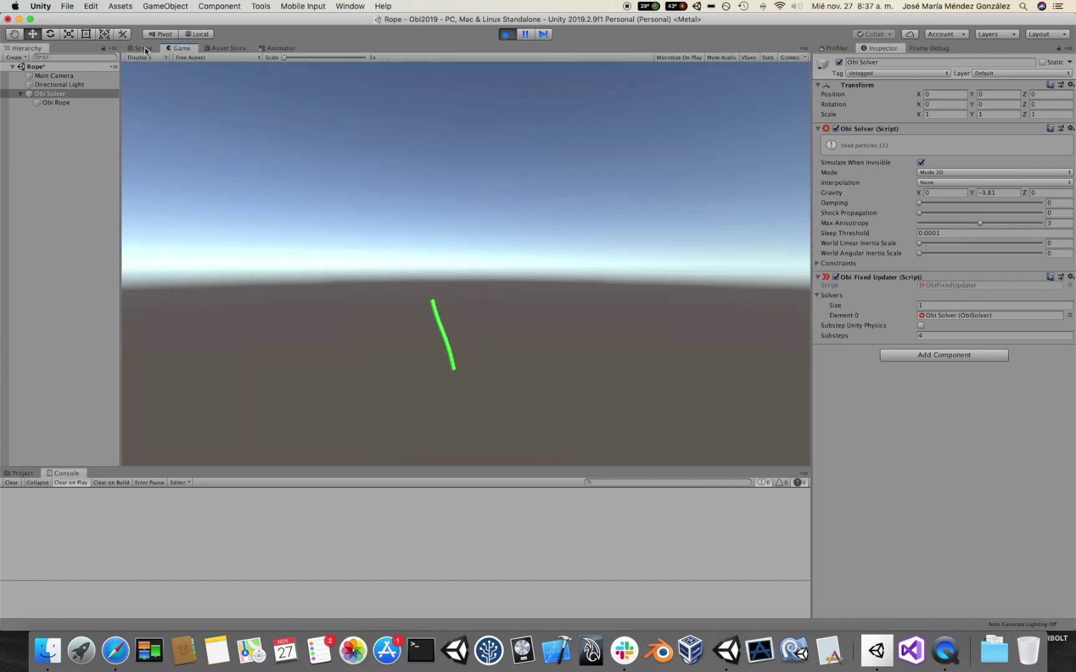
left_click(144, 47)
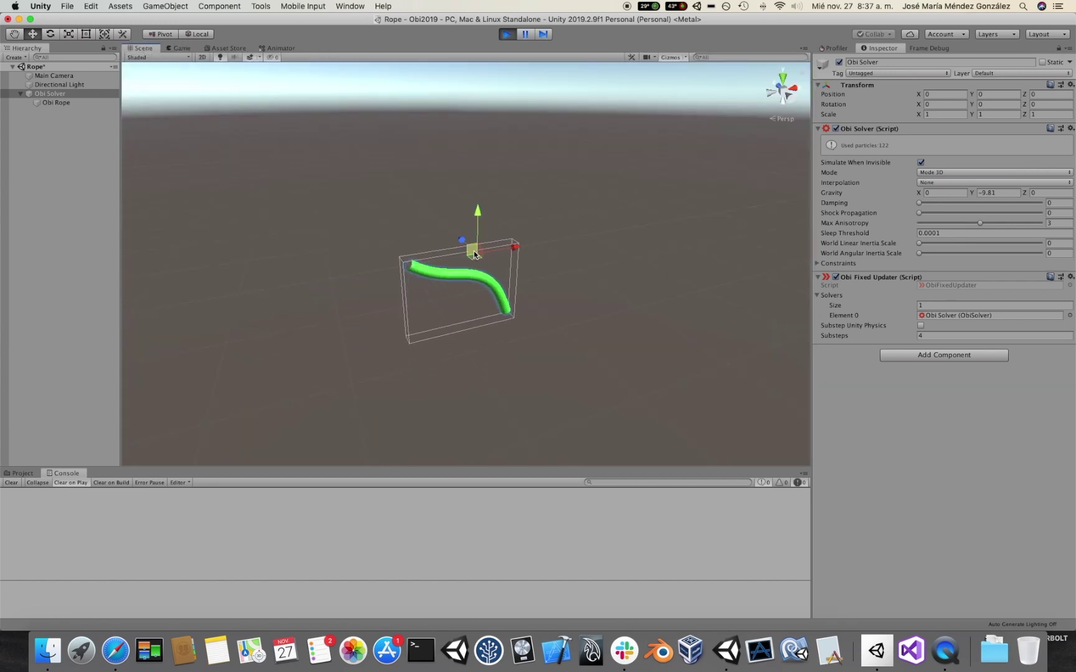
left_click(75, 103)
mouse_move(477, 252)
left_mouse_down()
mouse_move(566, 225)
mouse_move(420, 240)
mouse_move(475, 229)
left_mouse_up()
Stop Play mode and add two control points to the rope path, left and right.
left_click(507, 34)
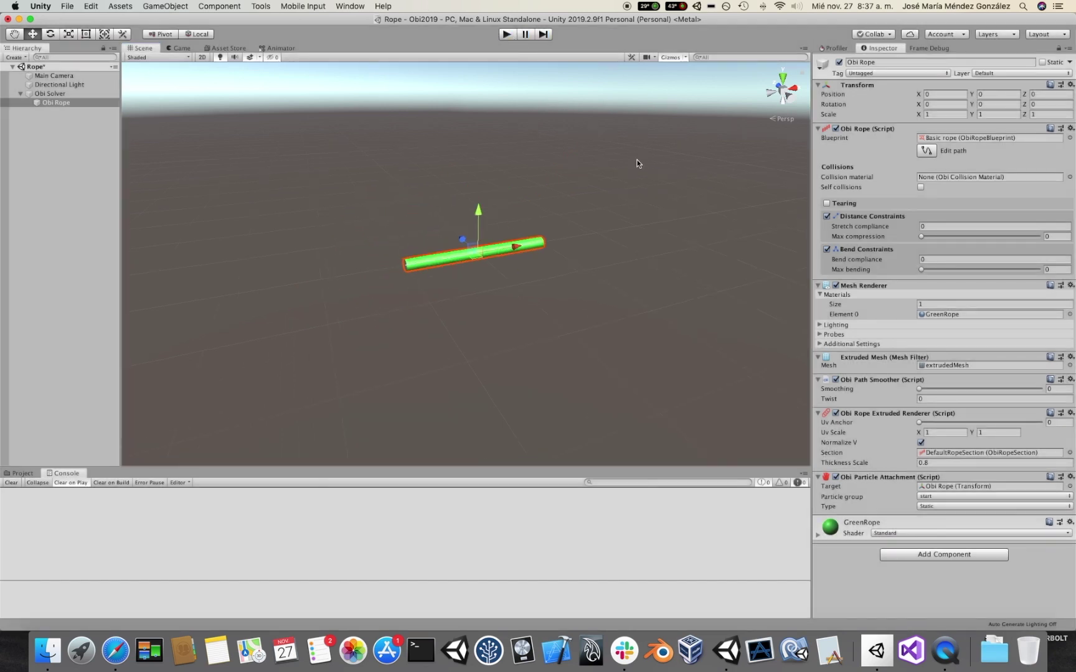
left_click_drag(634, 165, 609, 234, "alt")
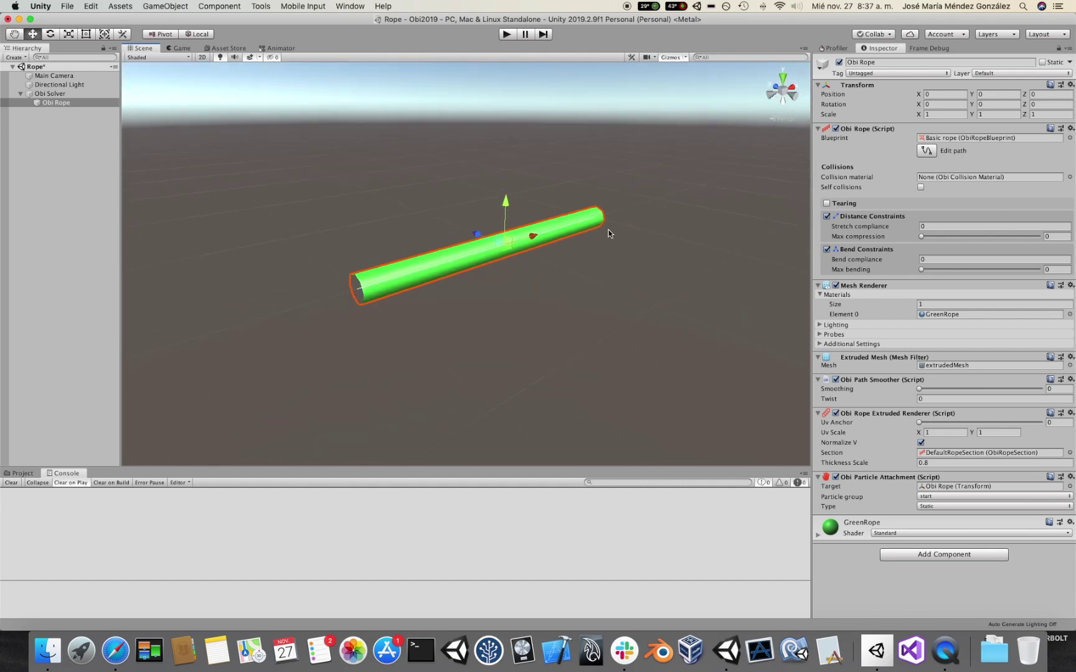
left_click(926, 151)
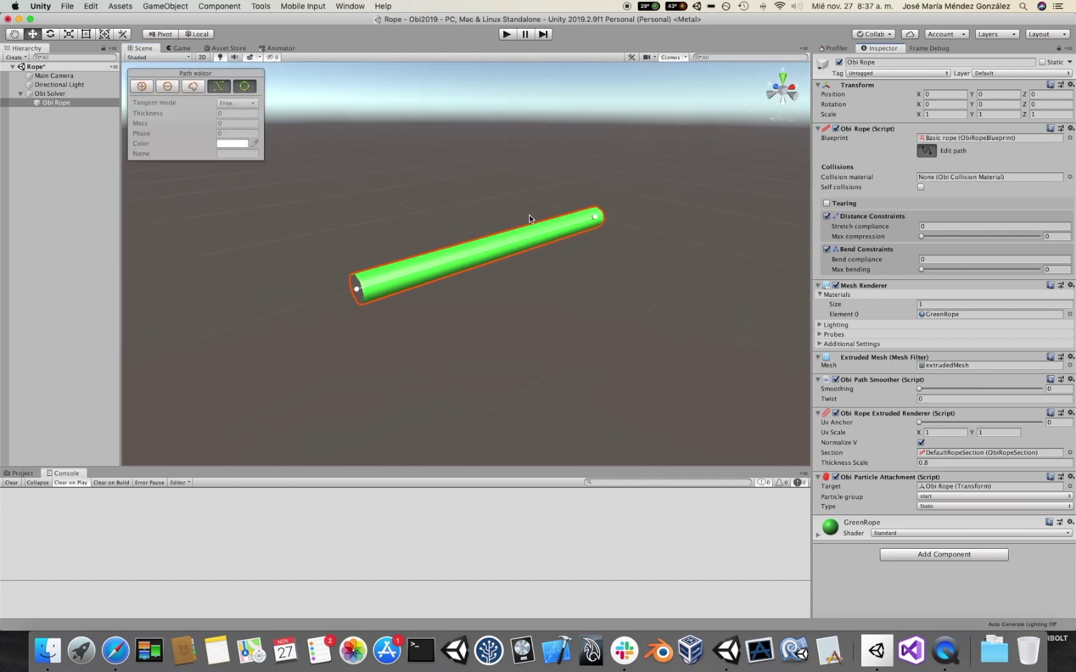
left_click_drag(529, 216, 526, 192, "alt")
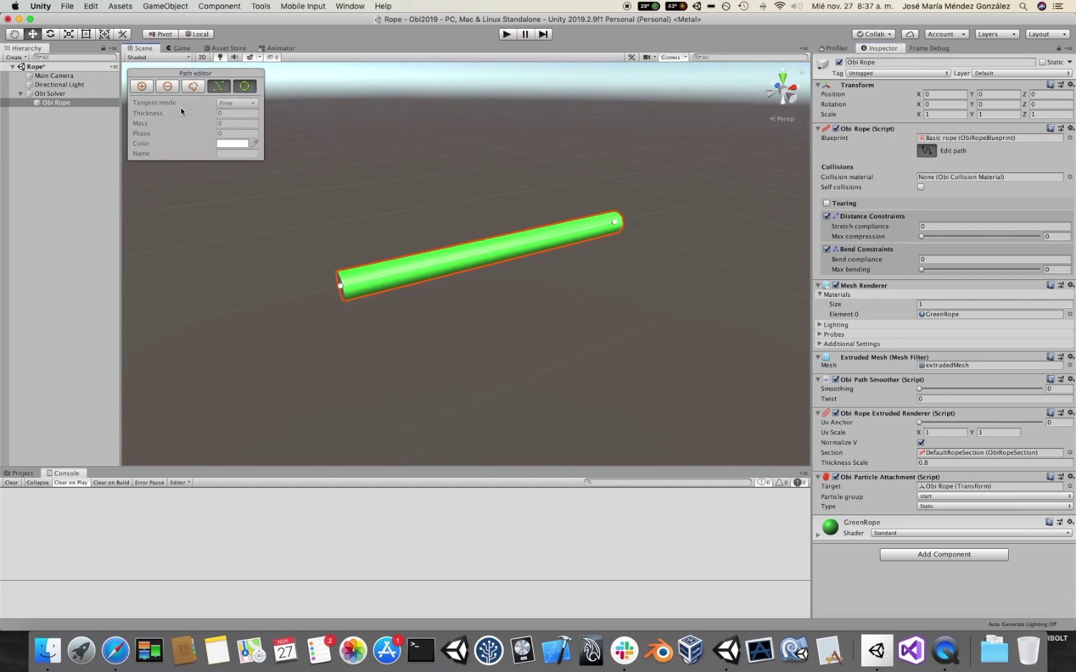
left_click(142, 86)
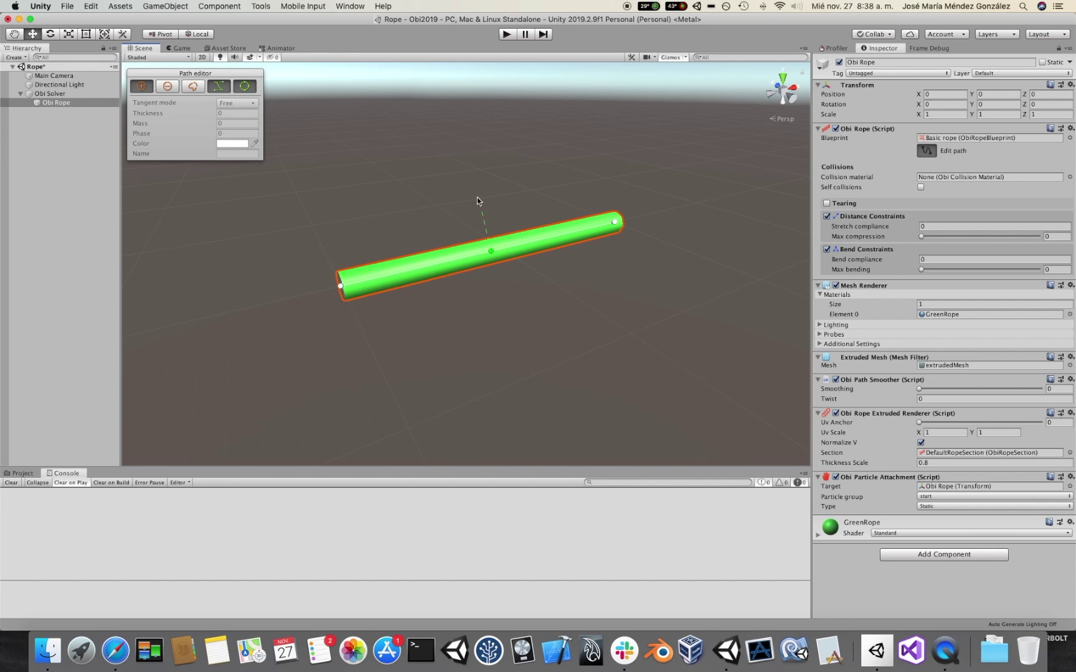
left_click(406, 194)
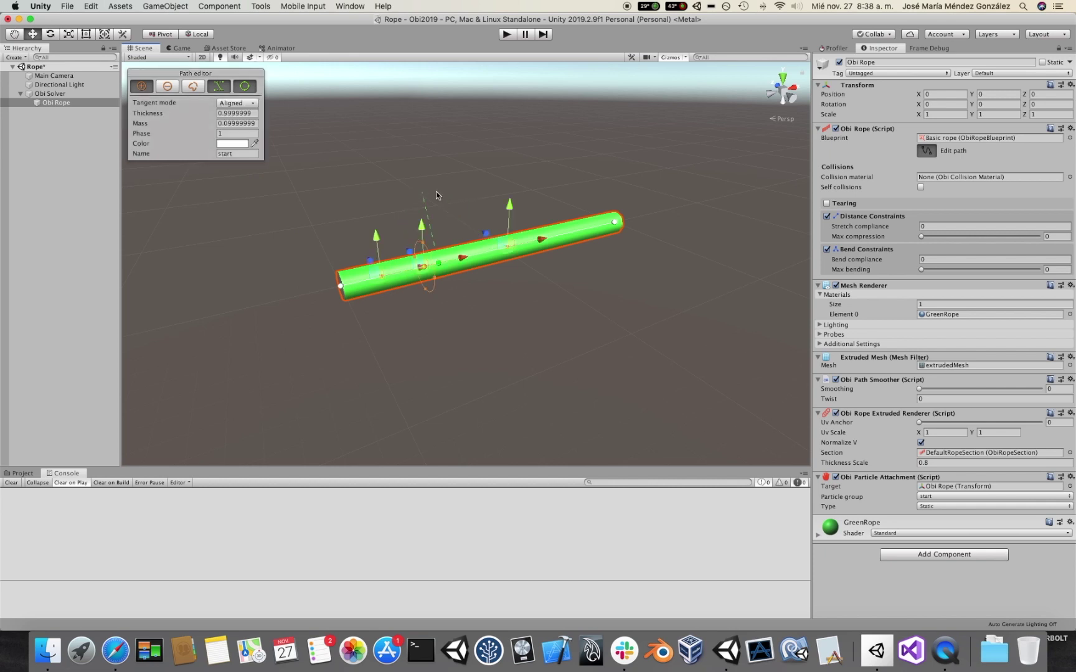
left_click(549, 184)
left_click(142, 86)
Drag the control points to bend the rope into an S-curve with hooked ends.
left_click_drag(452, 315, 390, 167, "alt")
left_click(532, 213)
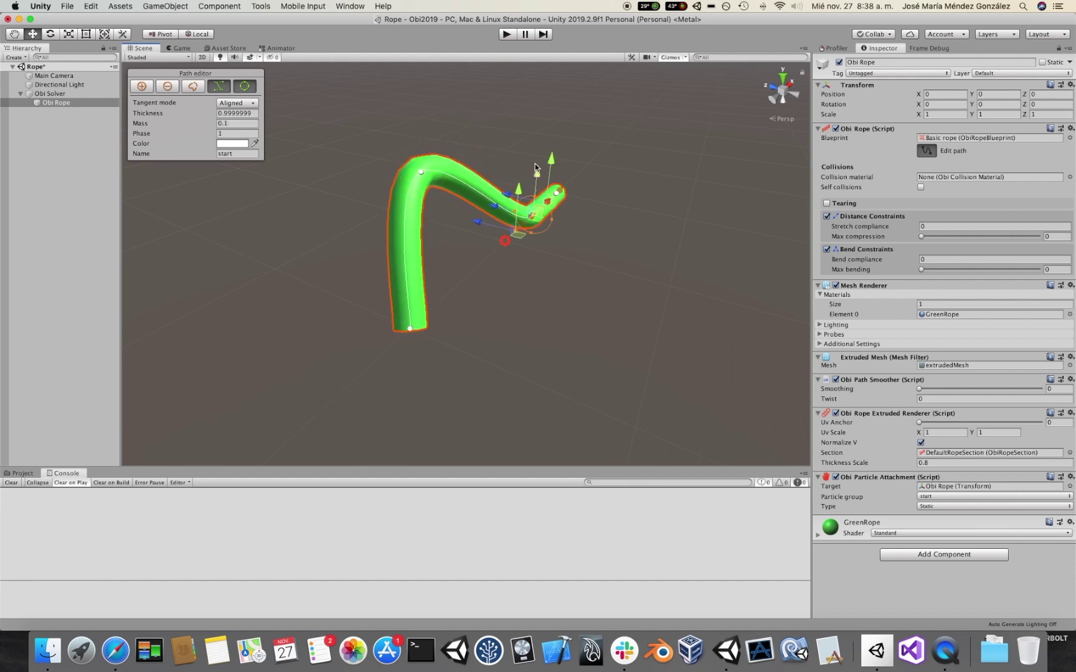
left_click_drag(537, 170, 324, 267)
left_click(327, 270)
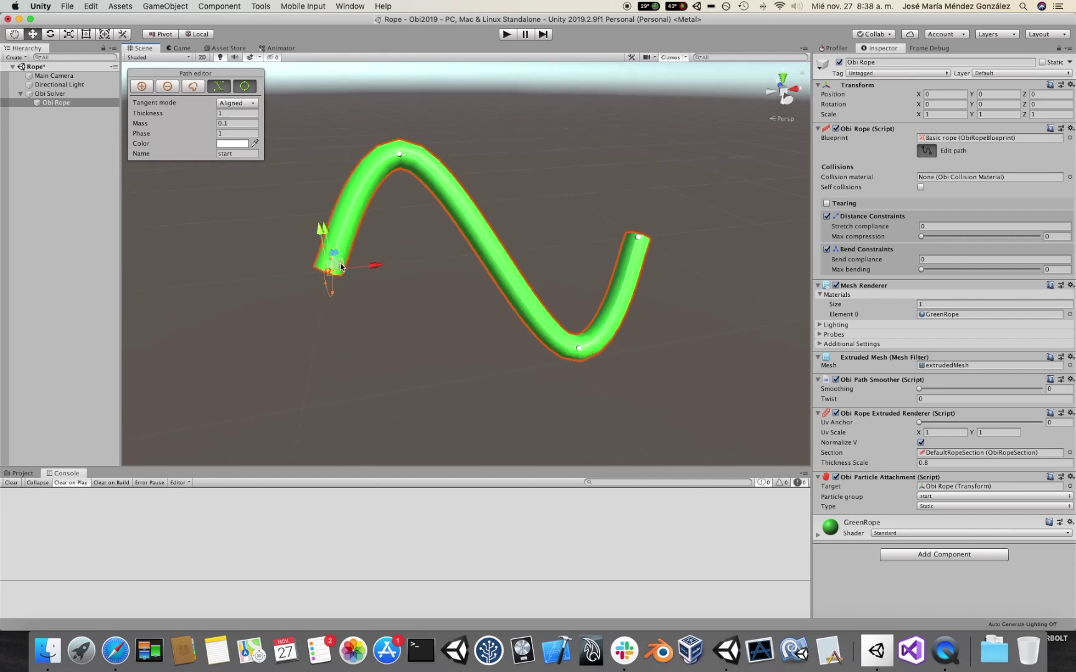
left_click_drag(341, 266, 314, 164)
left_click(639, 238)
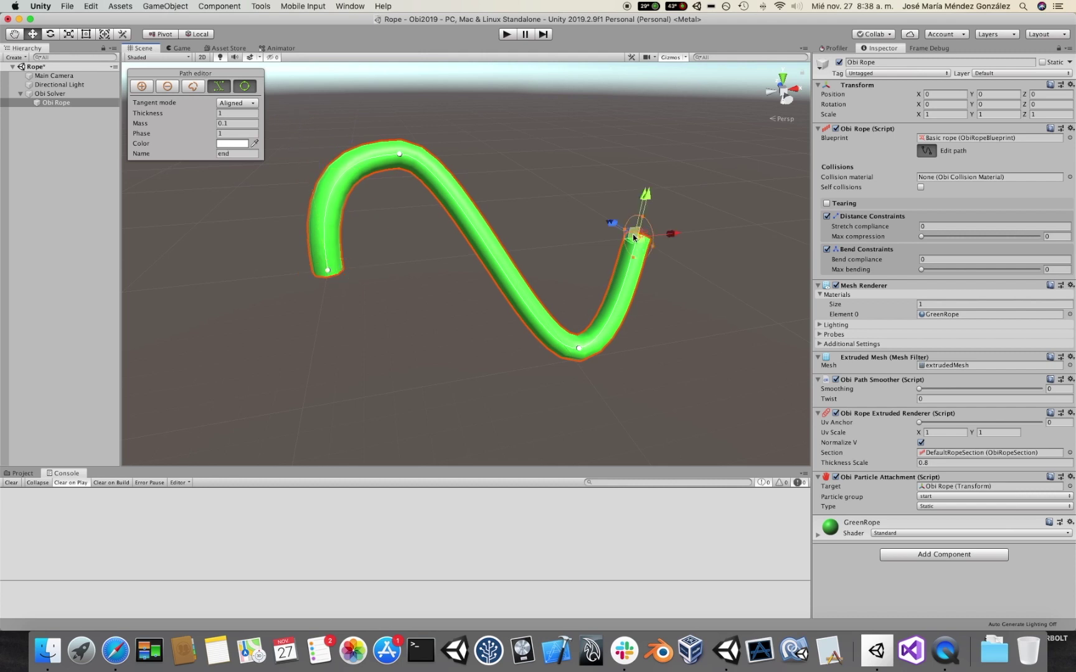
left_click_drag(629, 237, 535, 268)
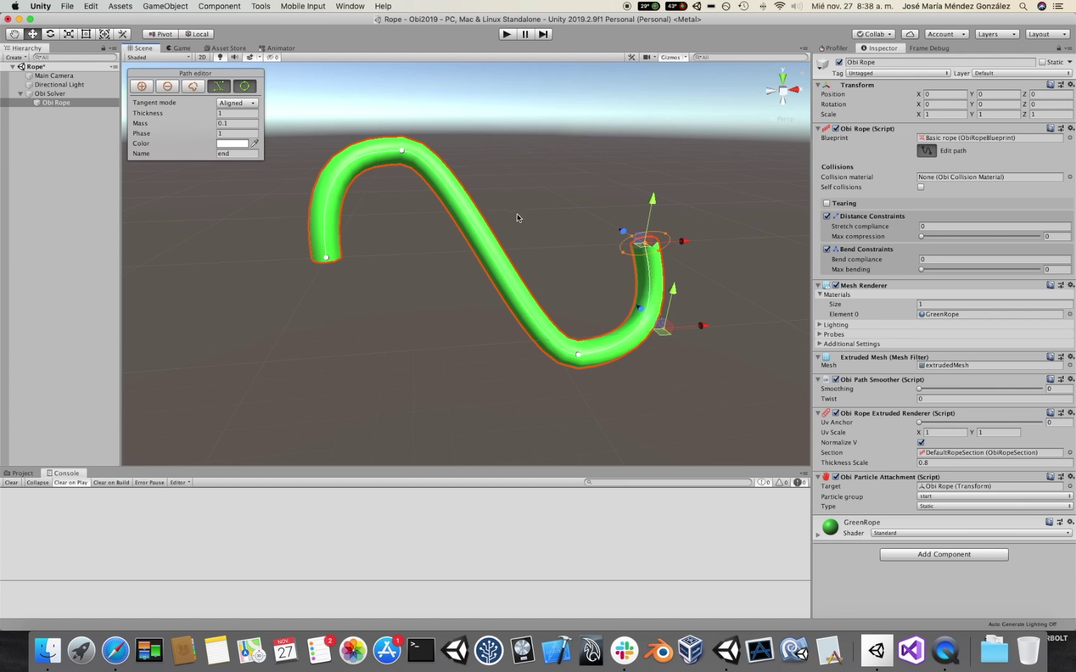
Insert three more control points along the middle of the rope.
left_click(143, 86)
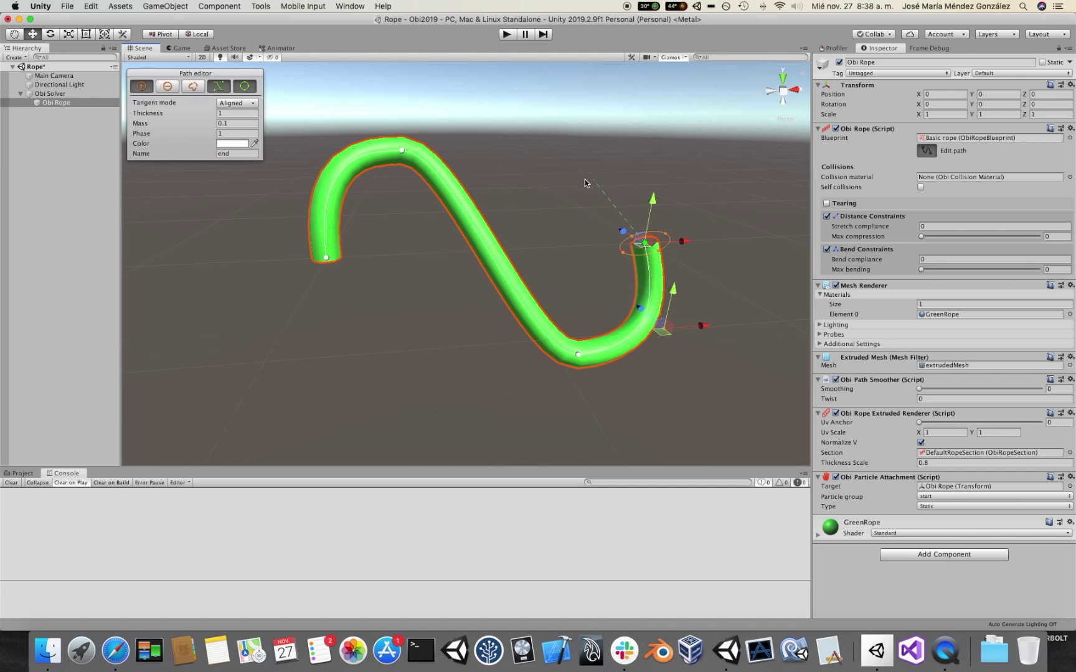
left_click_drag(538, 211, 340, 223, "alt")
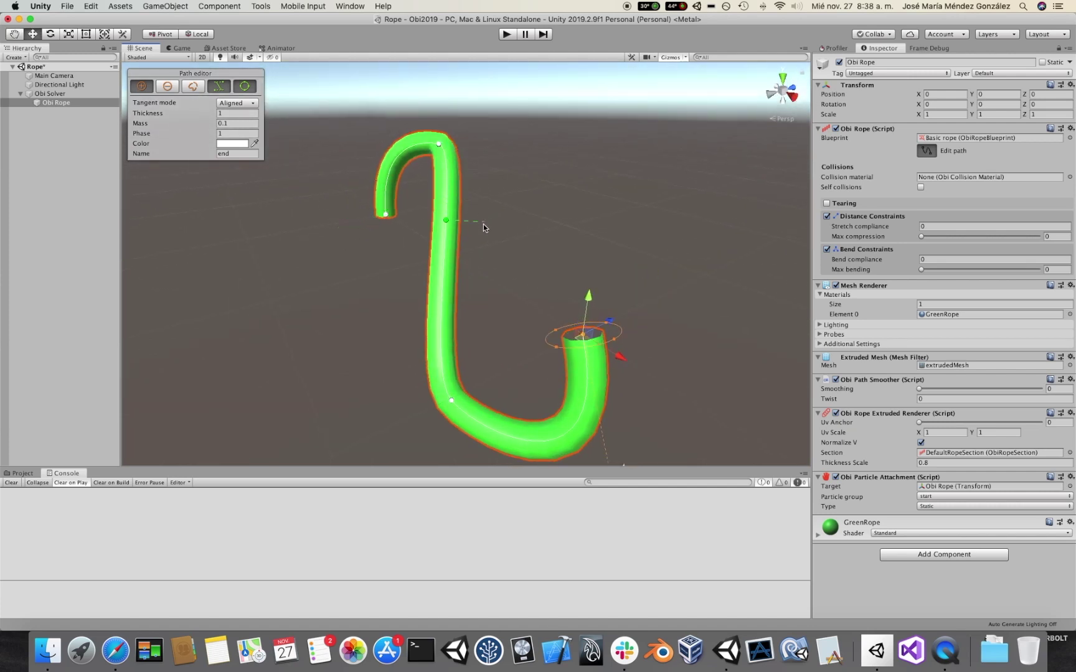
left_click(493, 261)
left_click_drag(498, 260, 536, 263, "alt")
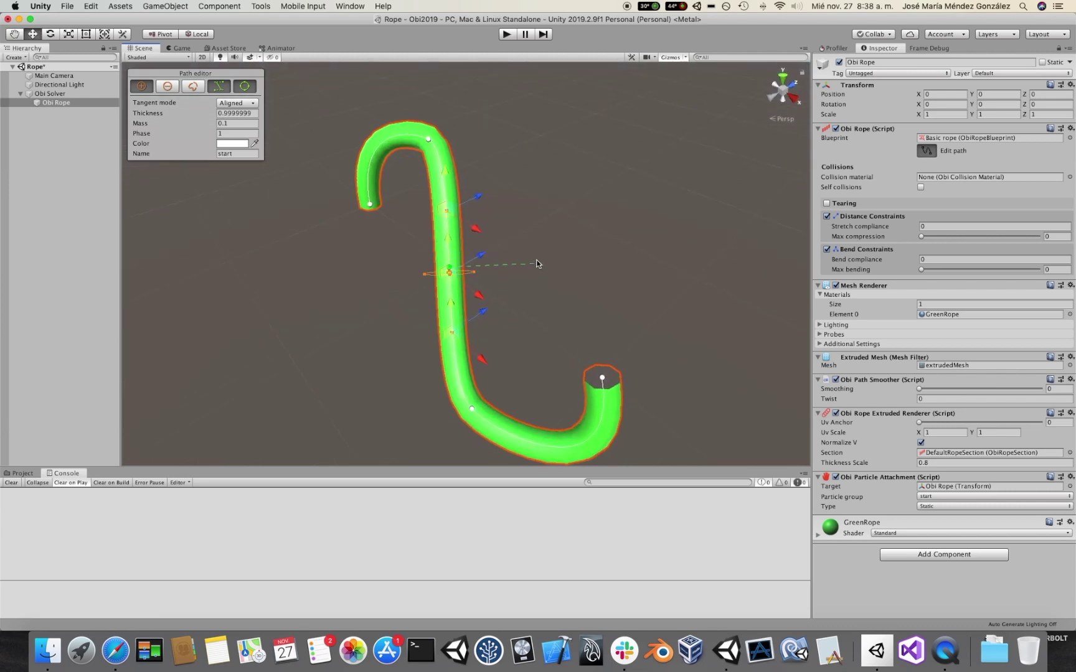
left_click(517, 222)
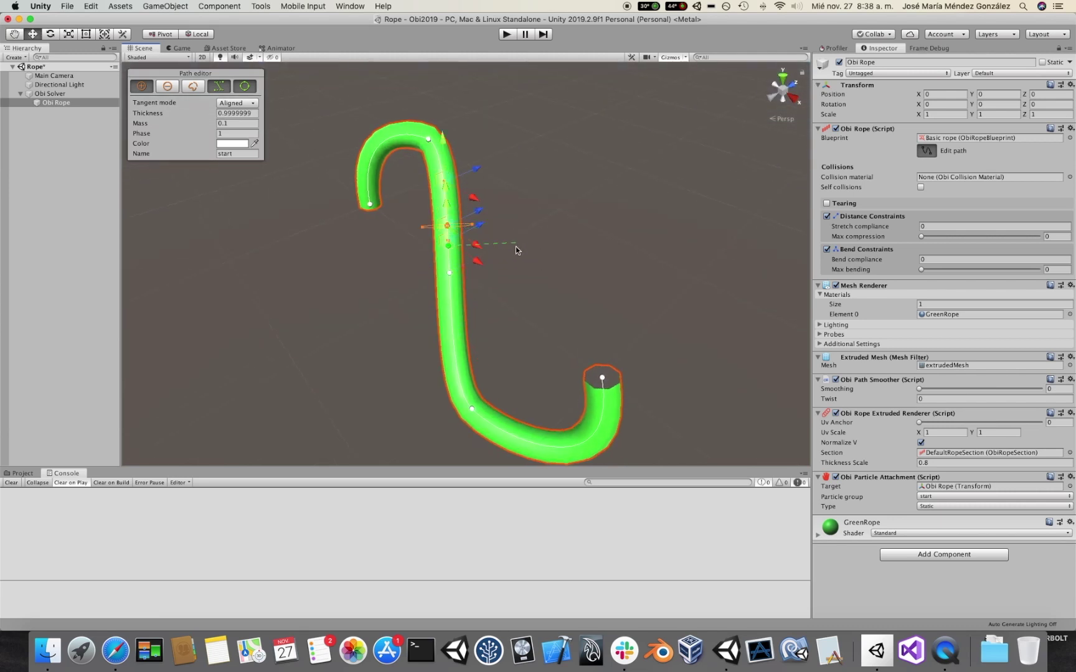
left_click(522, 321)
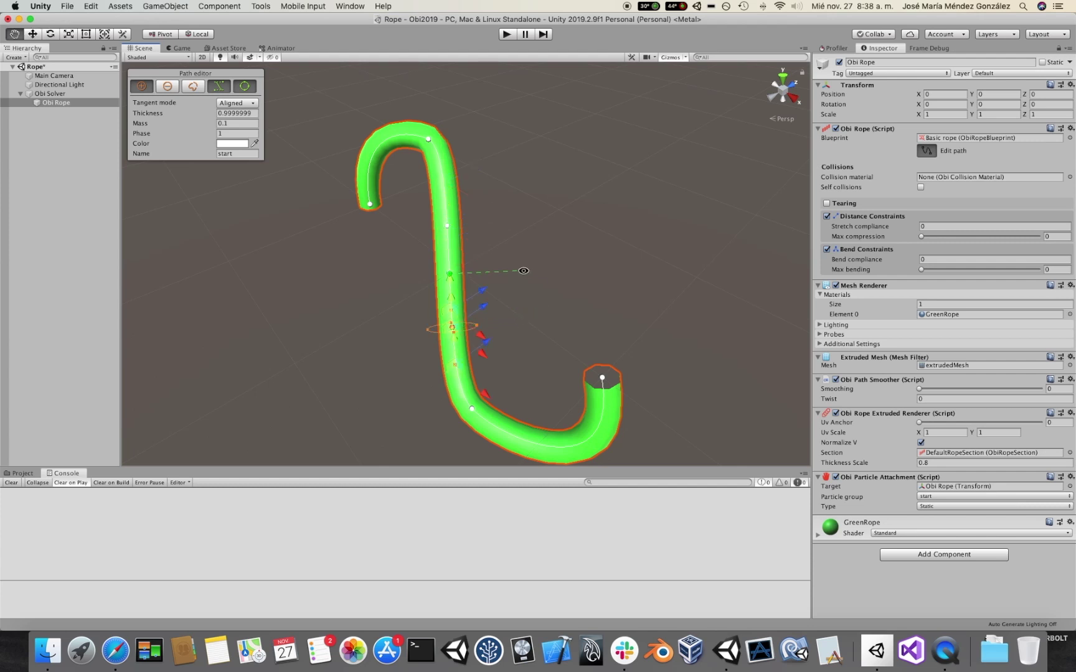
left_click_drag(530, 277, 667, 231, "alt")
left_click(155, 91)
Thicken the middle control point to about 2.49 so the rope bulges, and close path editing.
left_click_drag(482, 308, 505, 310, "alt")
left_click_drag(485, 269, 538, 246)
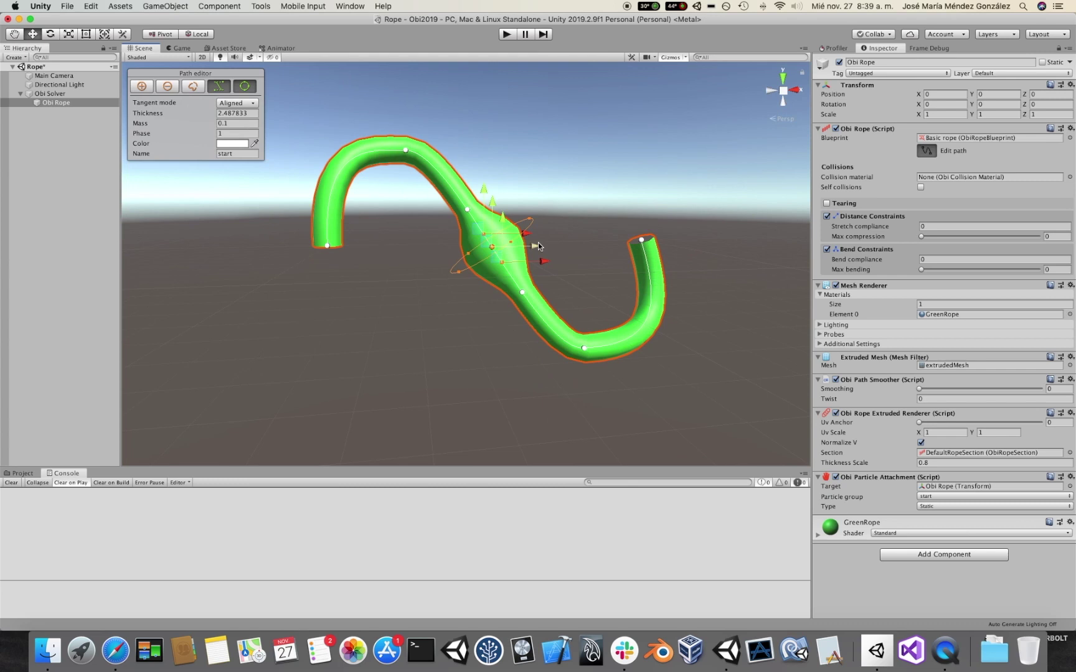
left_click(926, 151)
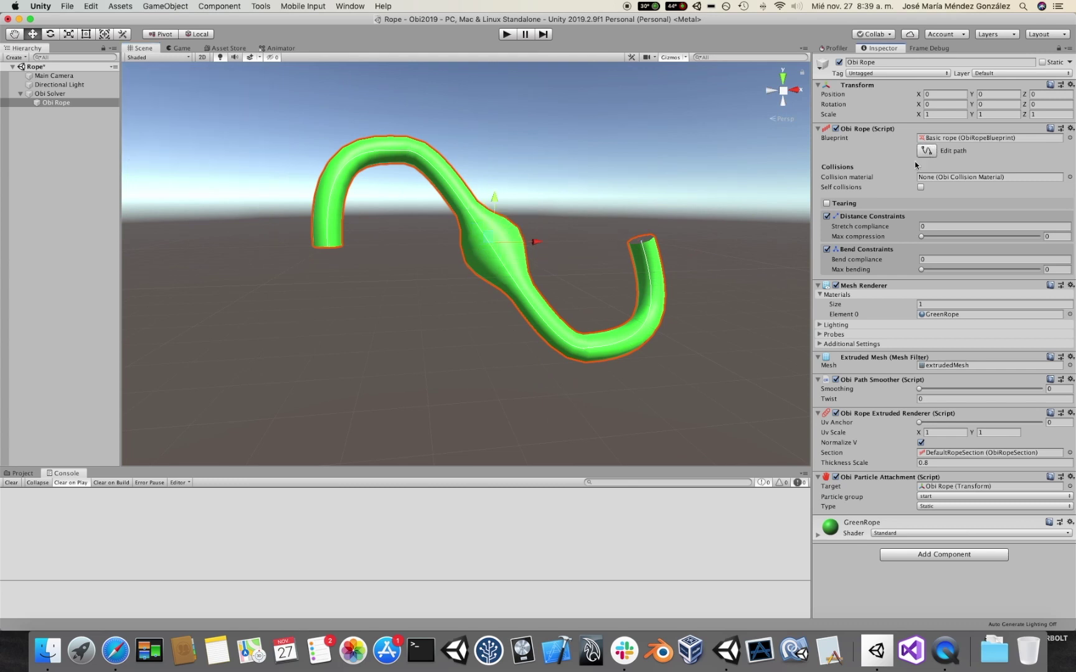
left_click(510, 35)
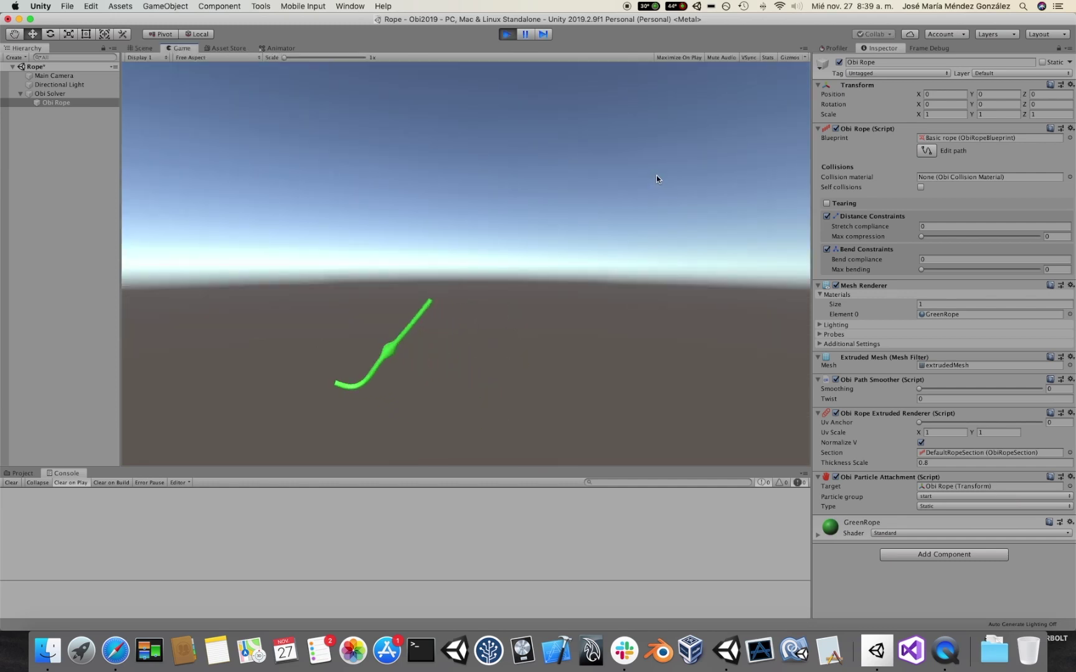
left_click(143, 48)
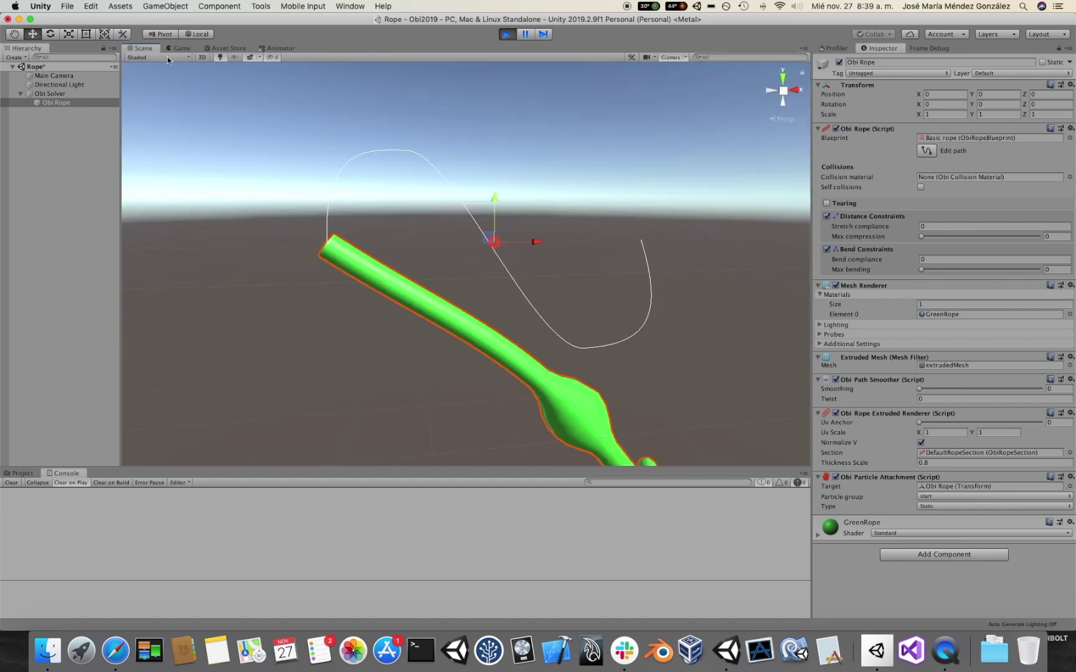
scroll(403, 213, "down", 3)
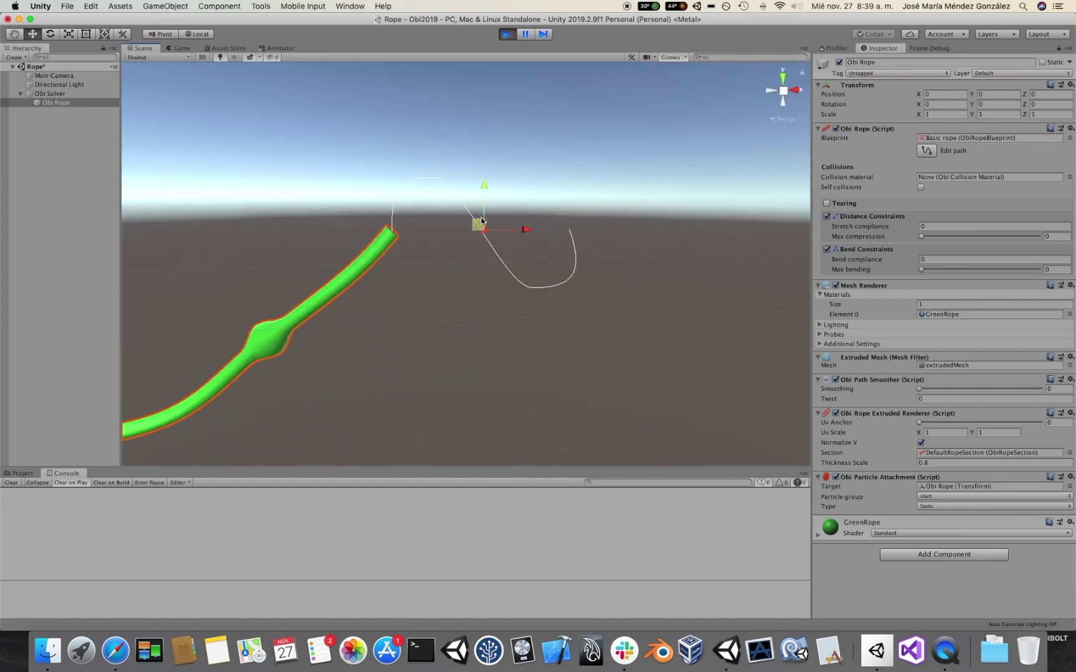
left_click_drag(481, 220, 562, 189)
key("super+p")
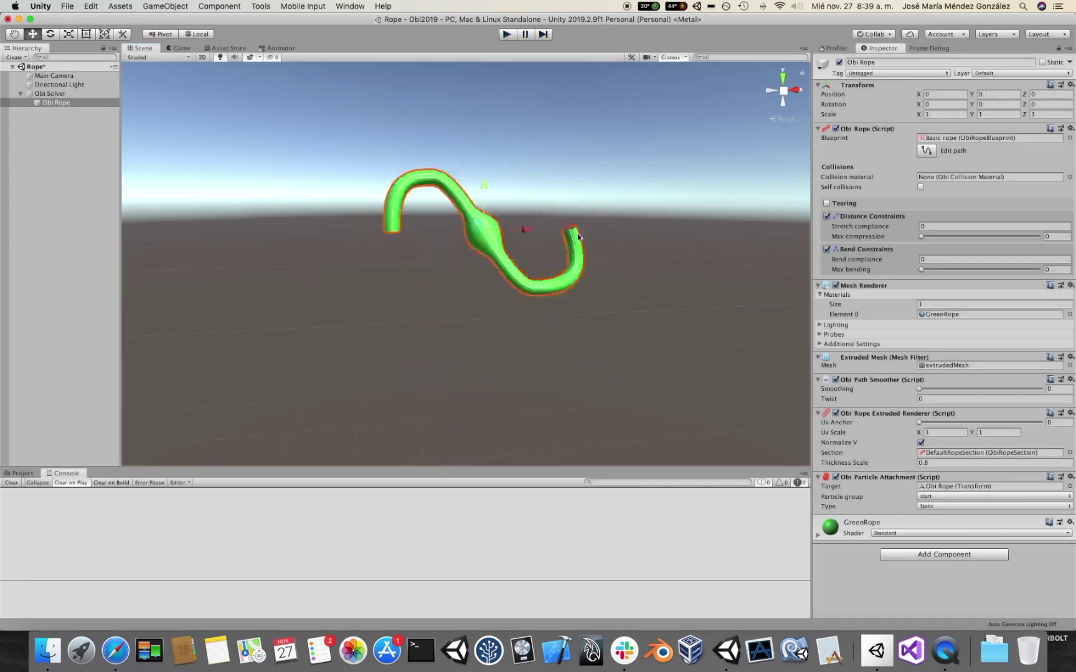
left_click_drag(585, 191, 634, 249, "alt")
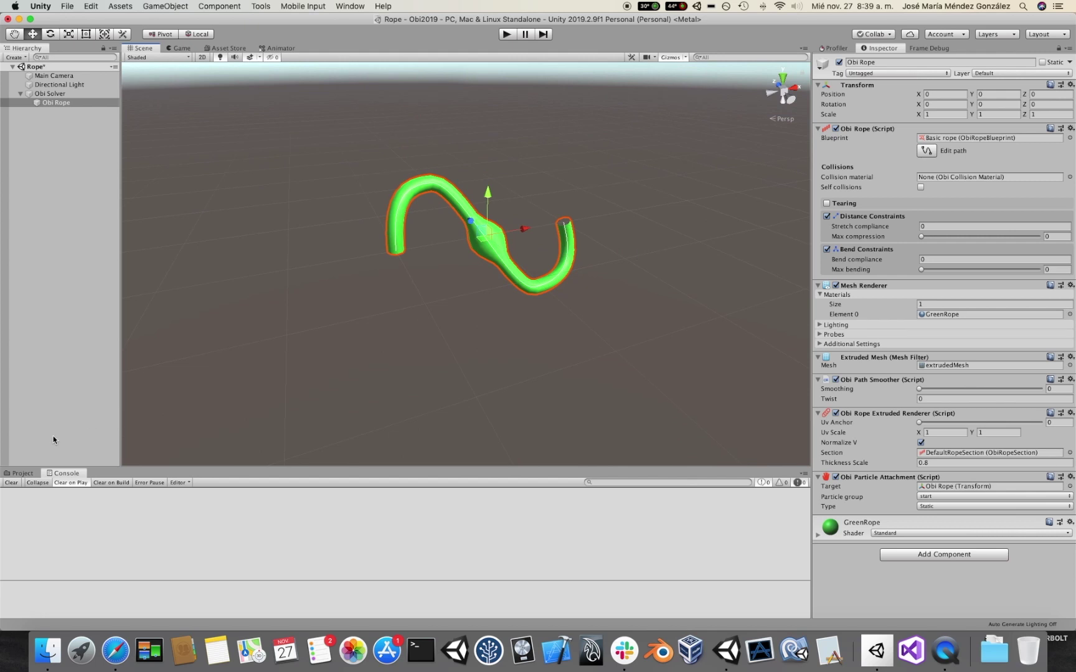
Inspect the Basic rope blueprint in Assets > Rope: Thickness 0.1, Resolution 1, 100 pooled particles.
left_click(22, 474)
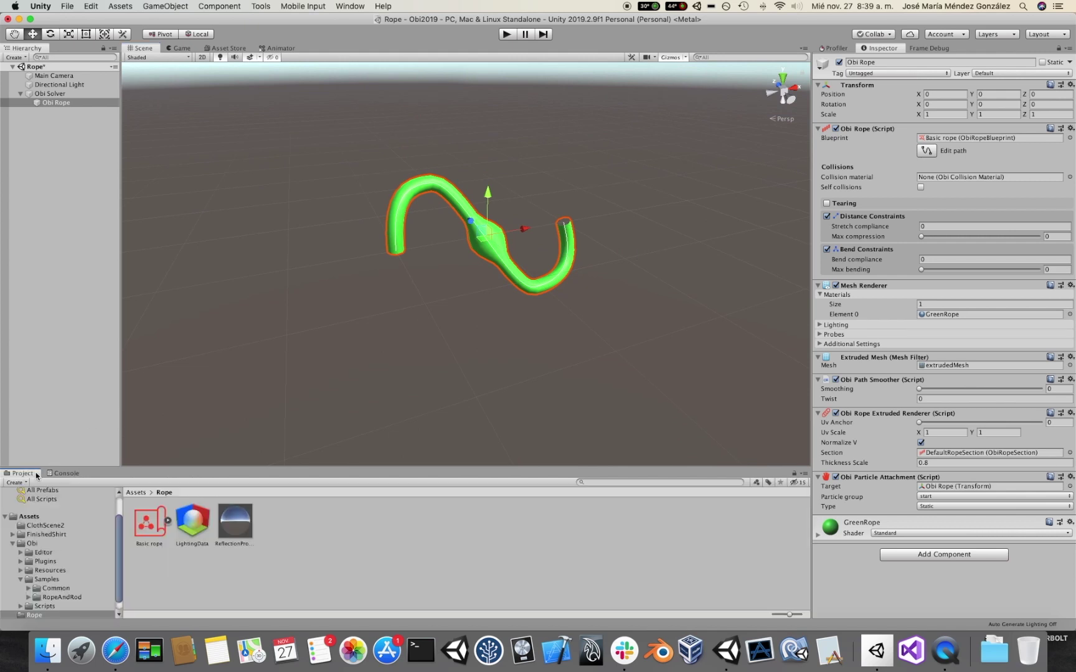
left_click(151, 532)
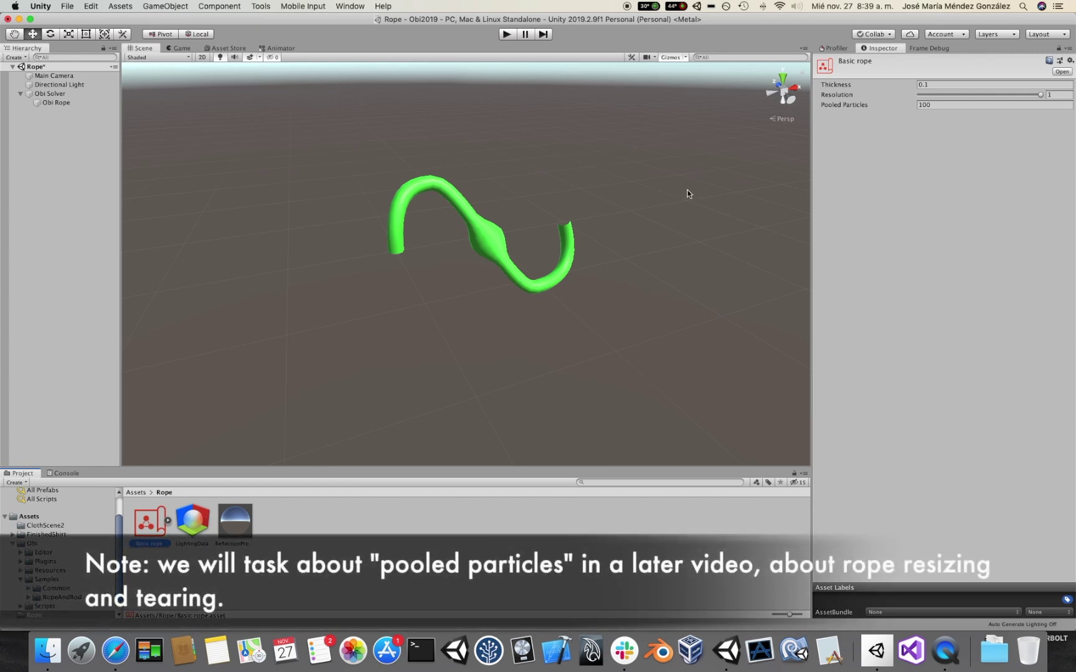
Add an Obi Particle Renderer to the Obi Rope so its particles show as white beads.
left_click(491, 240)
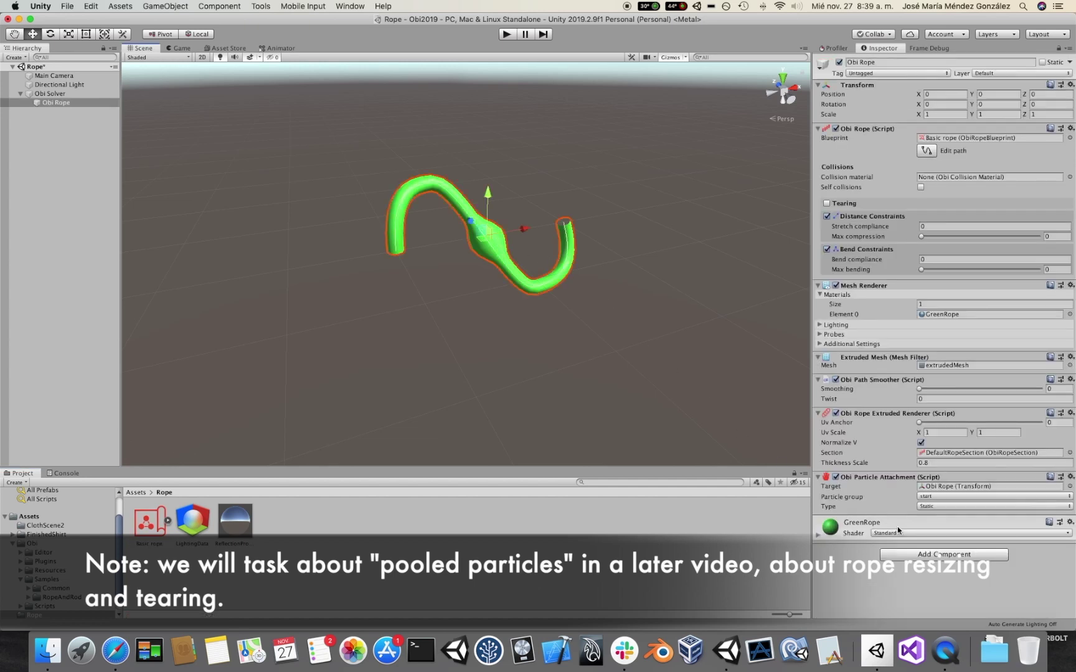
left_click(906, 555)
type("obi")
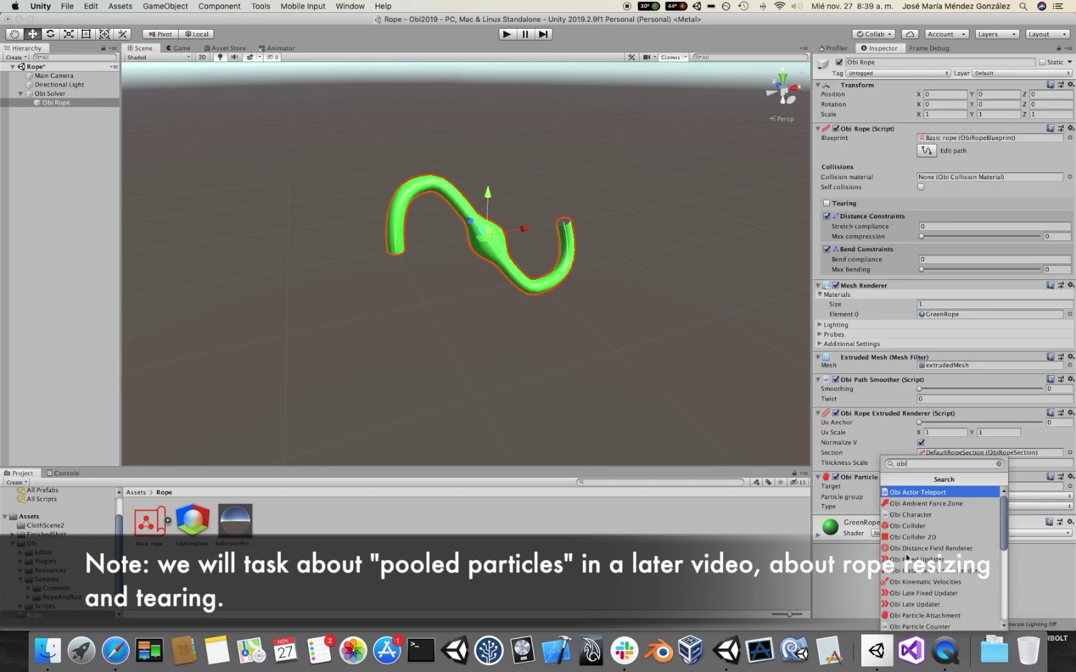
type("part")
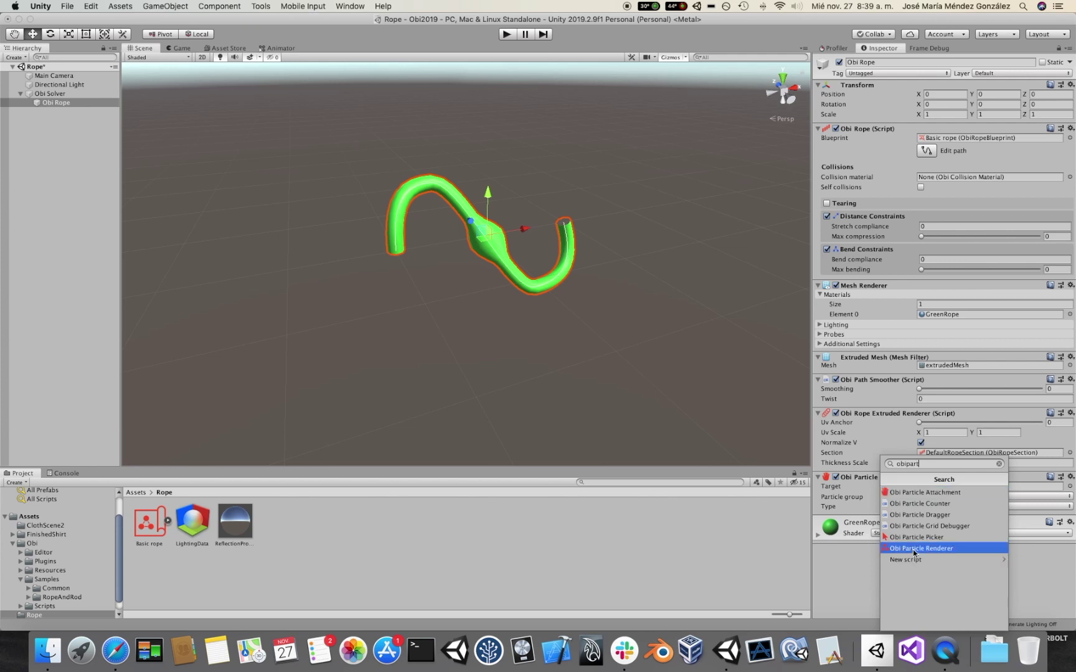
left_click(914, 549)
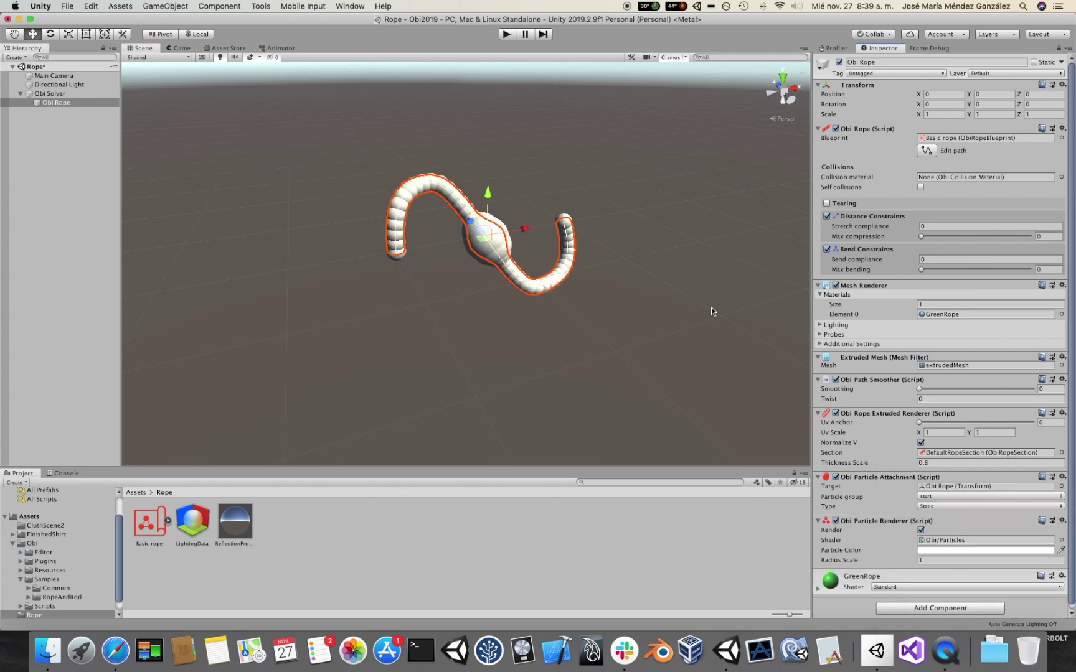
scroll(623, 255, "up", 5)
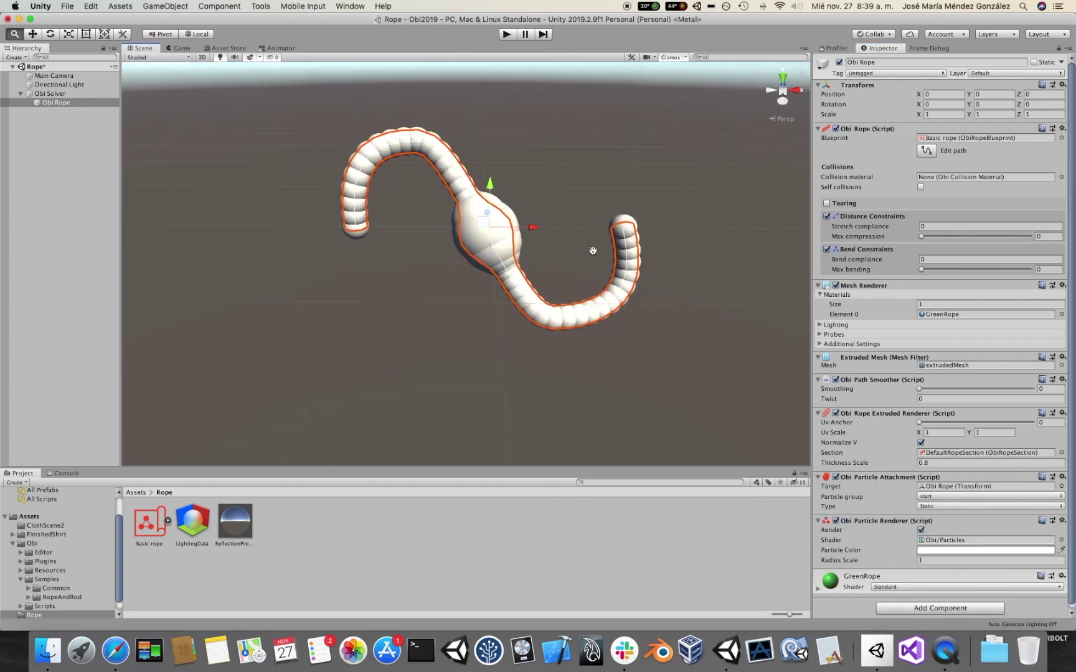
left_click_drag(593, 256, 561, 293, "alt")
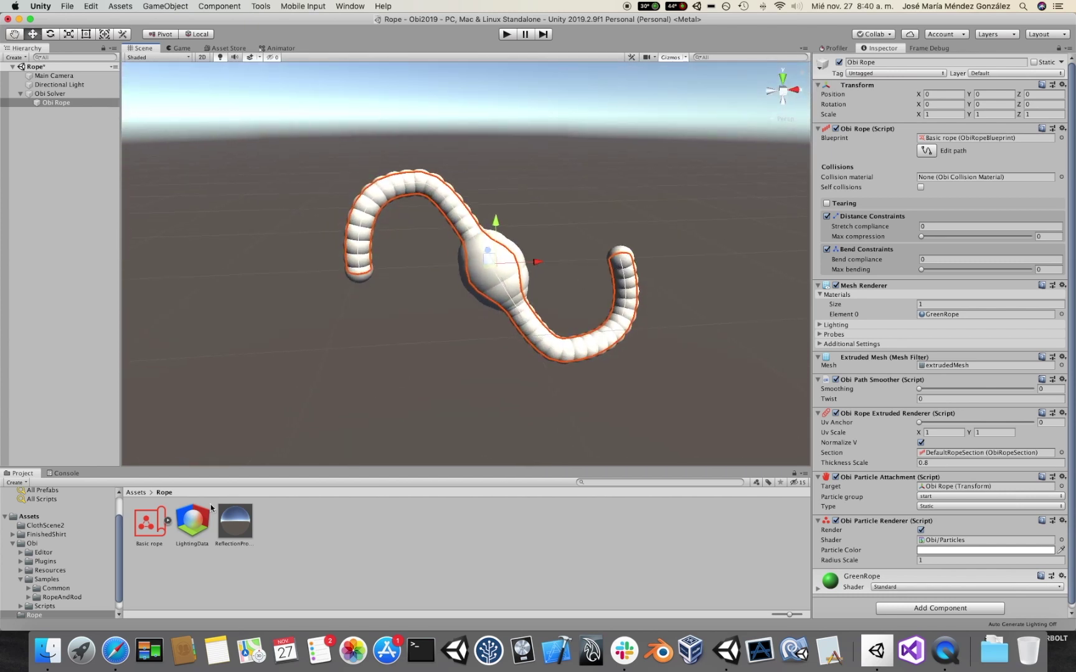
Lower the Basic rope blueprint's Resolution to 0.132, leaving only a few widely spaced particles.
left_click(147, 526)
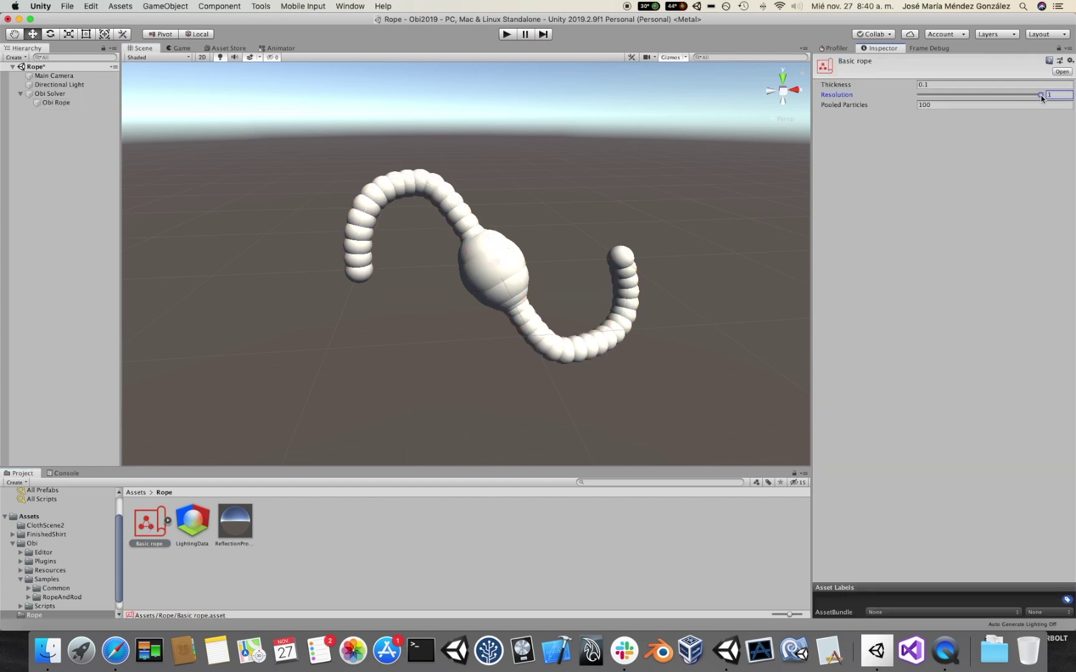
left_click_drag(1040, 95, 934, 97)
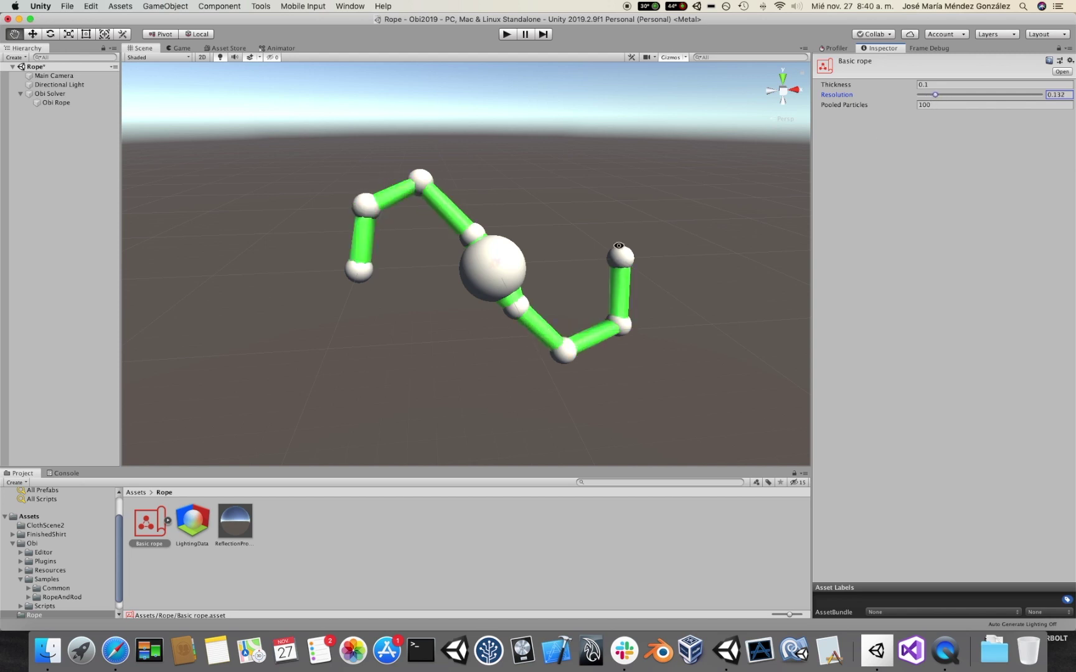
left_click_drag(654, 205, 636, 223, "alt")
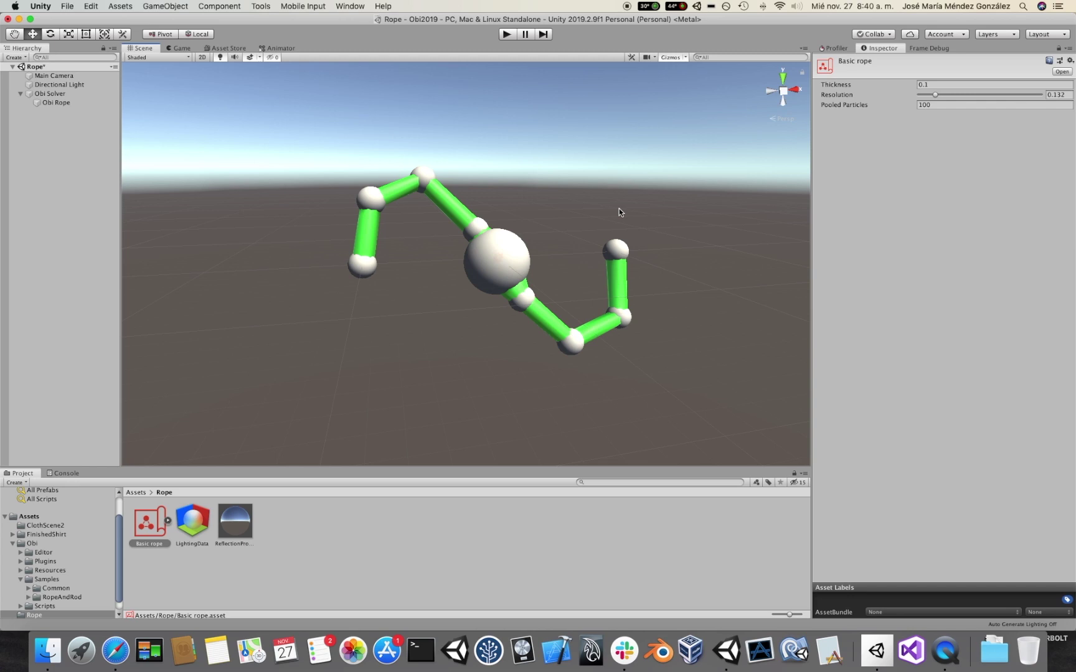
In Play mode, drag the low-resolution rope's pinned start to X 0.847, Y -0.036.
left_click(508, 34)
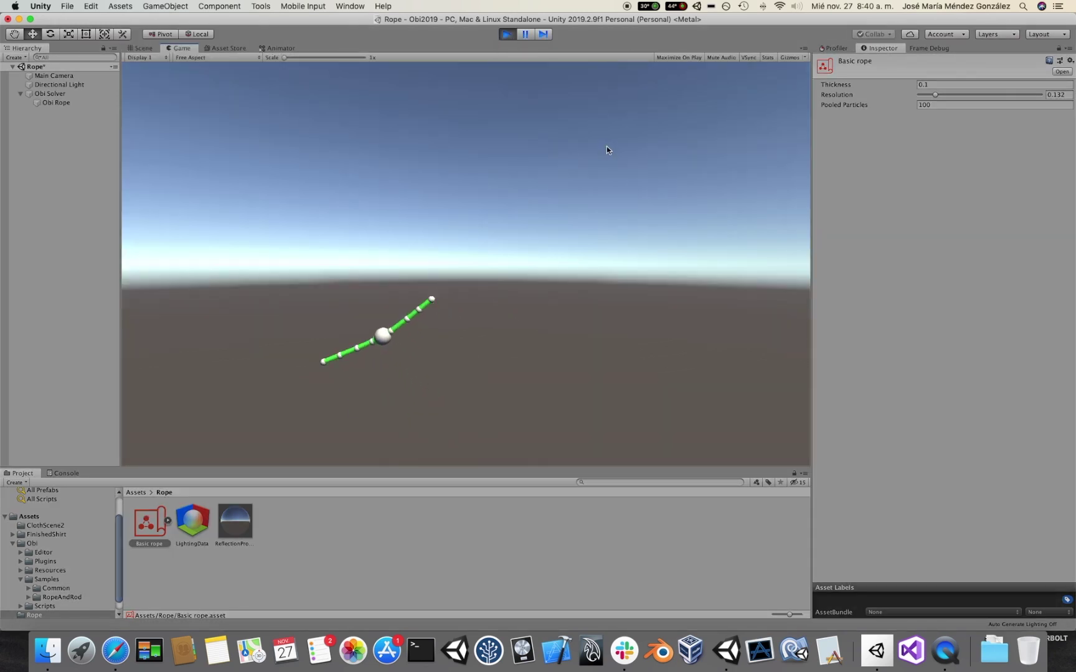
left_click(149, 48)
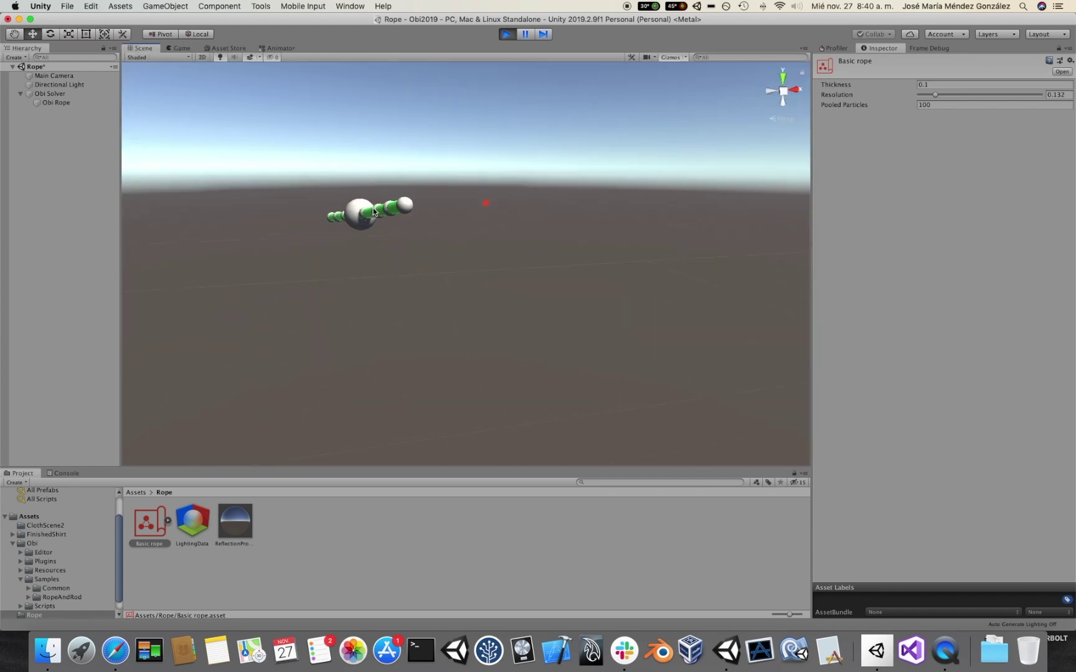
left_click(51, 102)
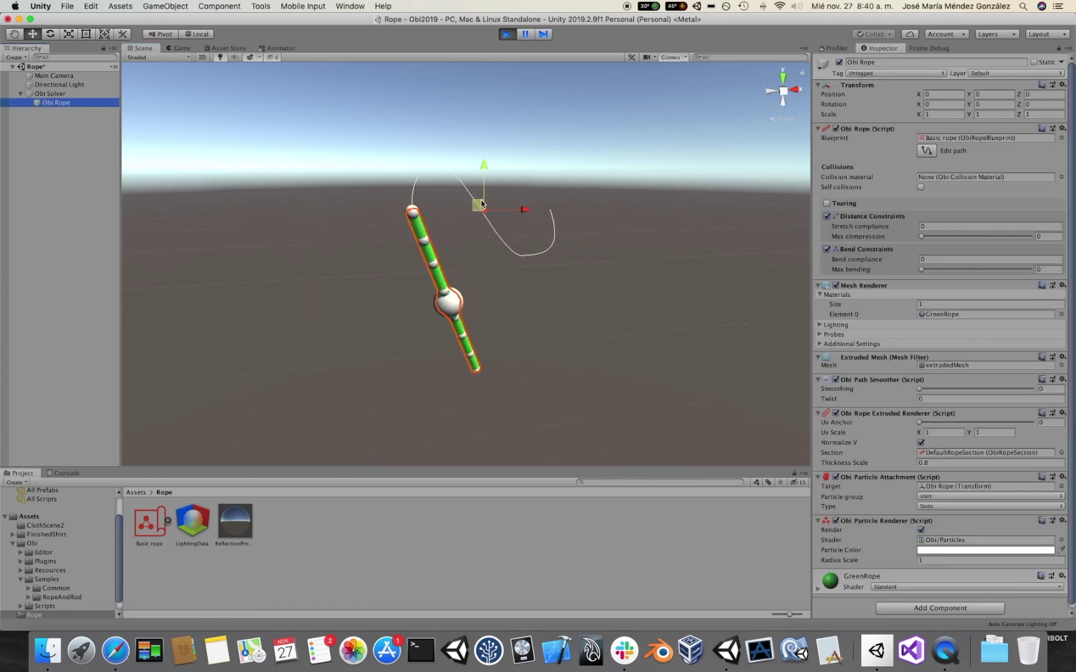
left_click_drag(480, 206, 513, 202)
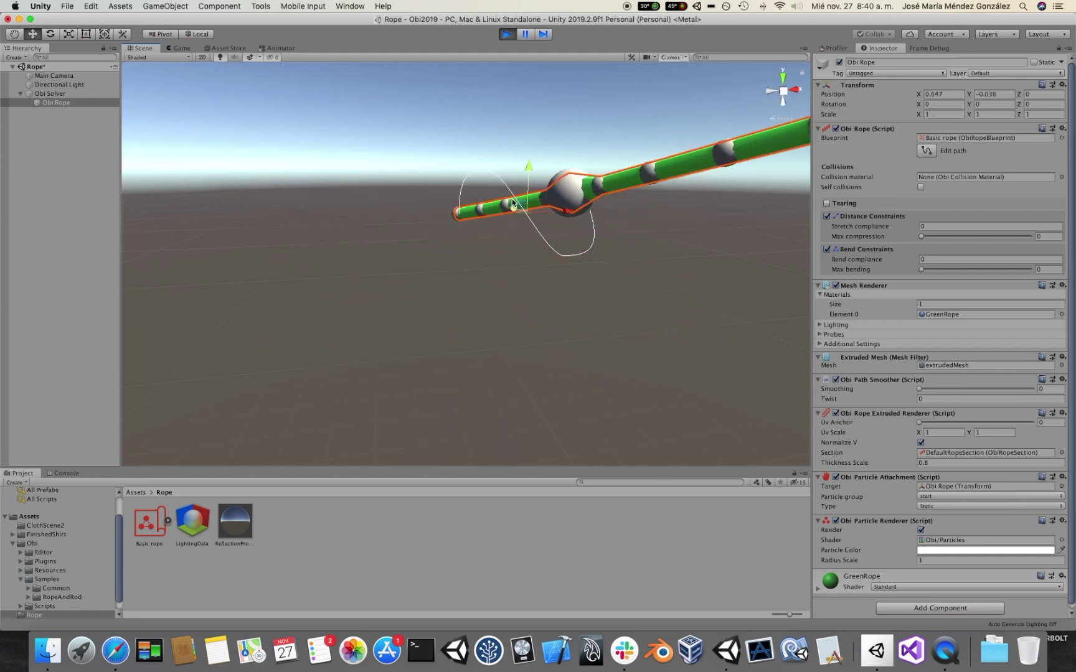
Stop Play mode and set the Obi Rope's Bend Constraints Max bending to 0.127.
left_click(508, 34)
left_click_drag(415, 232, 393, 286, "alt")
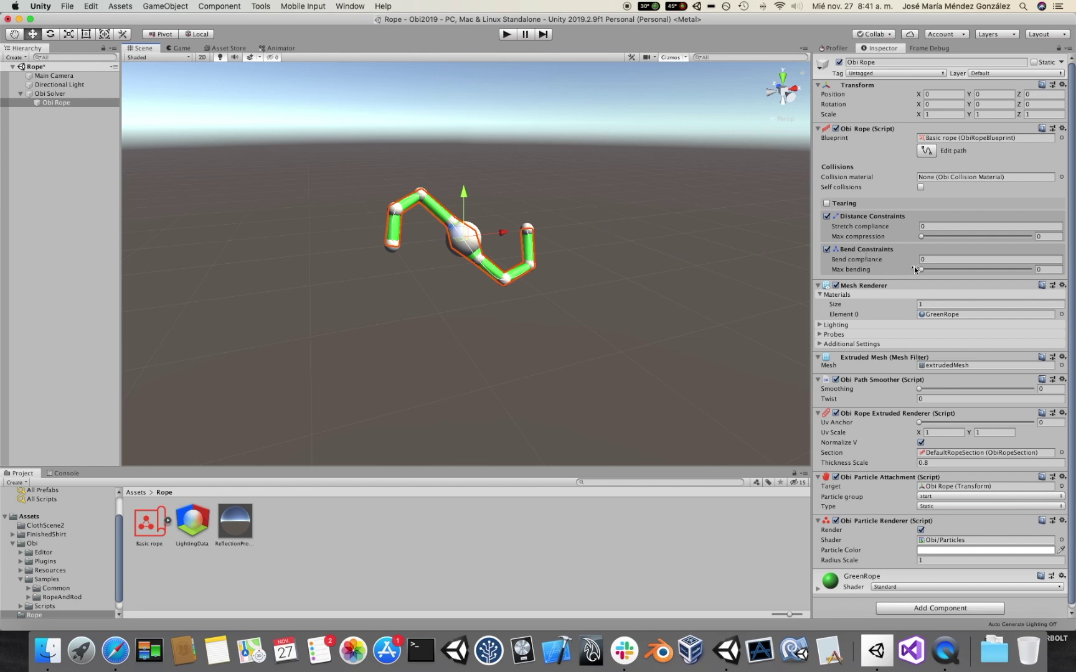
left_click_drag(922, 271, 934, 273)
left_click(507, 35)
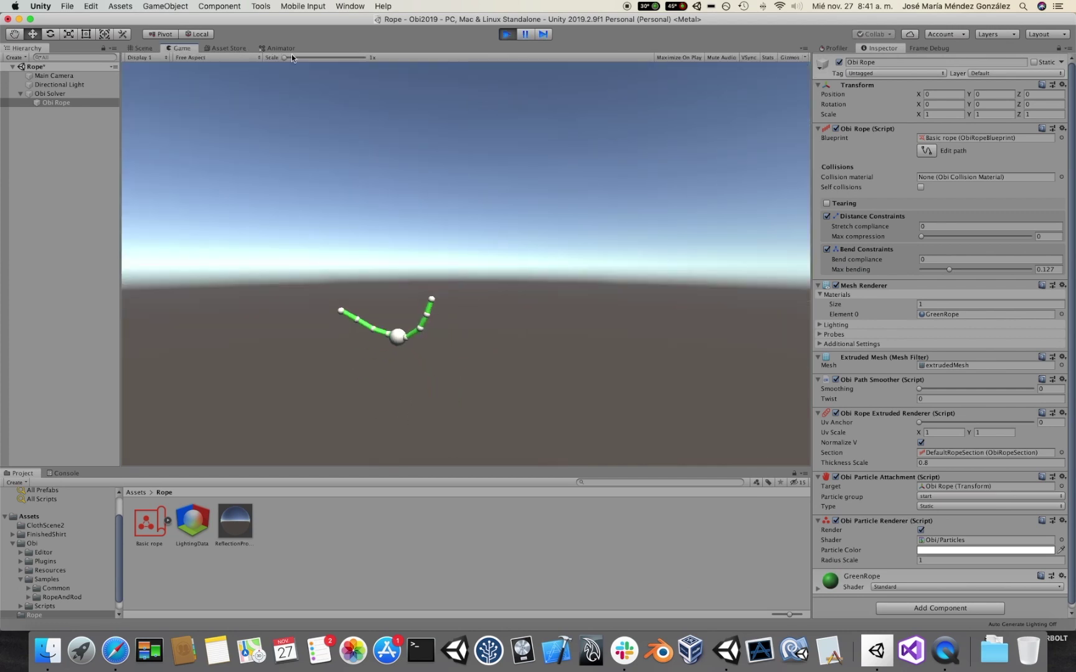
left_click(142, 48)
mouse_move(549, 270)
left_mouse_down("alt")
mouse_move(541, 284)
mouse_move(535, 269)
left_mouse_up("alt")
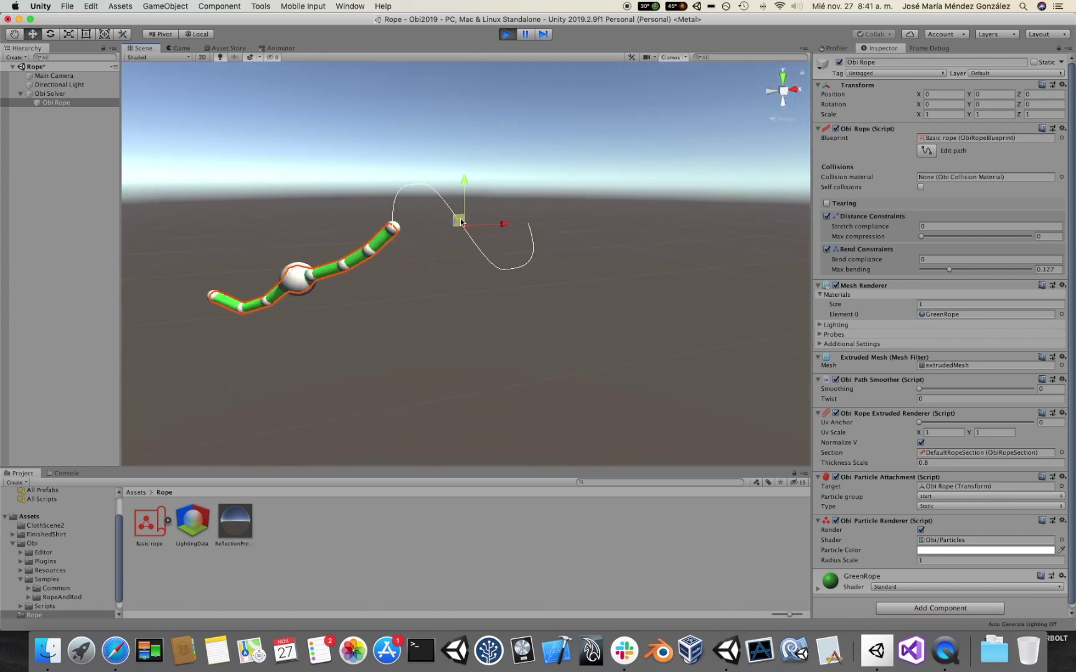
left_click_drag(461, 221, 507, 170)
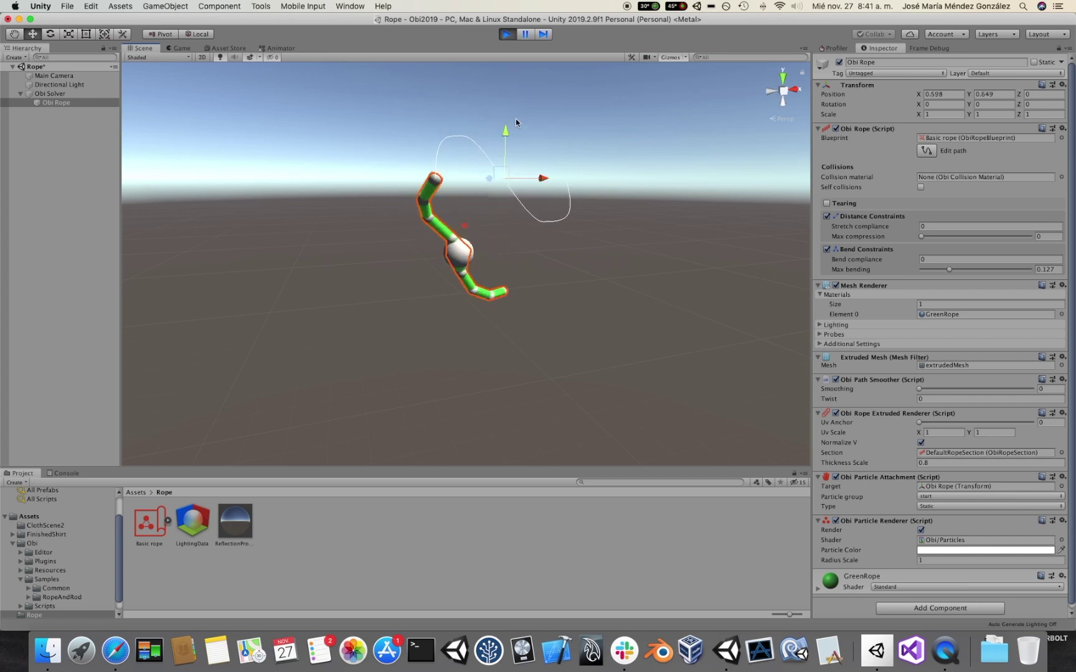
left_click(509, 35)
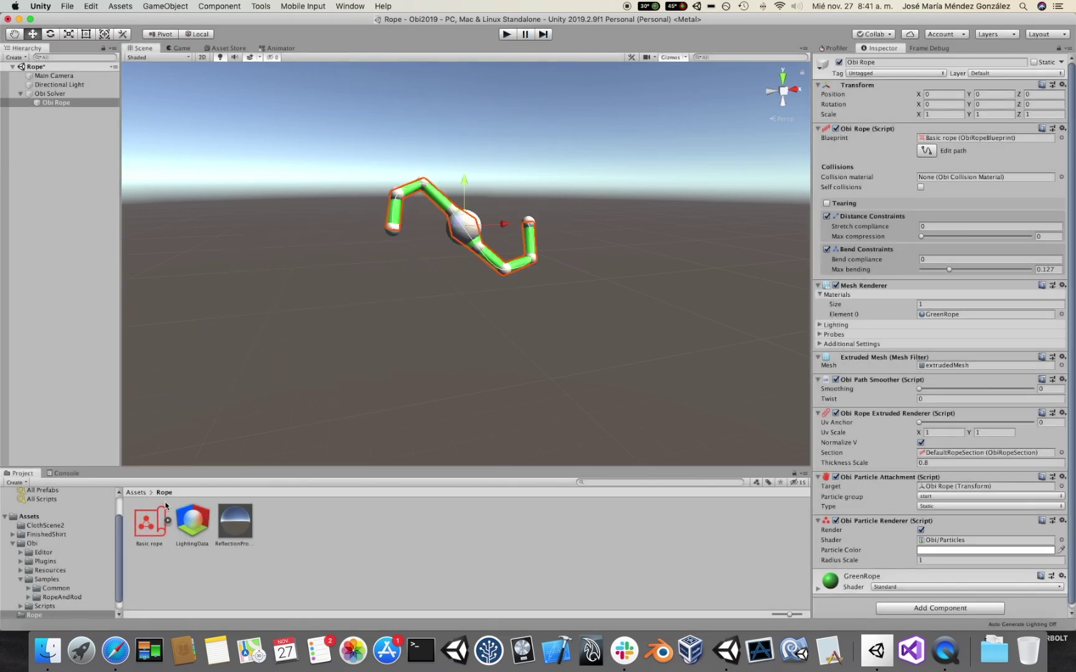
Raise the Basic rope blueprint's Resolution to 0.792.
left_click(155, 520)
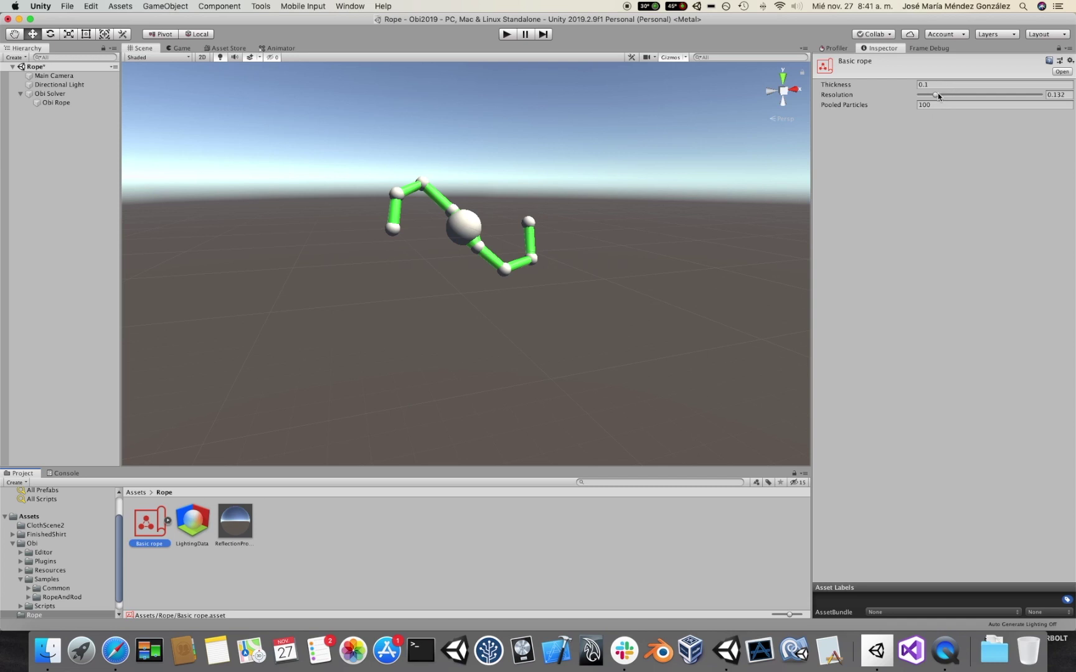
left_click_drag(937, 95, 1015, 95)
scroll(661, 153, "up", 5)
scroll(661, 154, "down", 3)
Increase the Basic rope blueprint's Thickness to 0.28, turning the rope into huge white spheres.
left_click(907, 86)
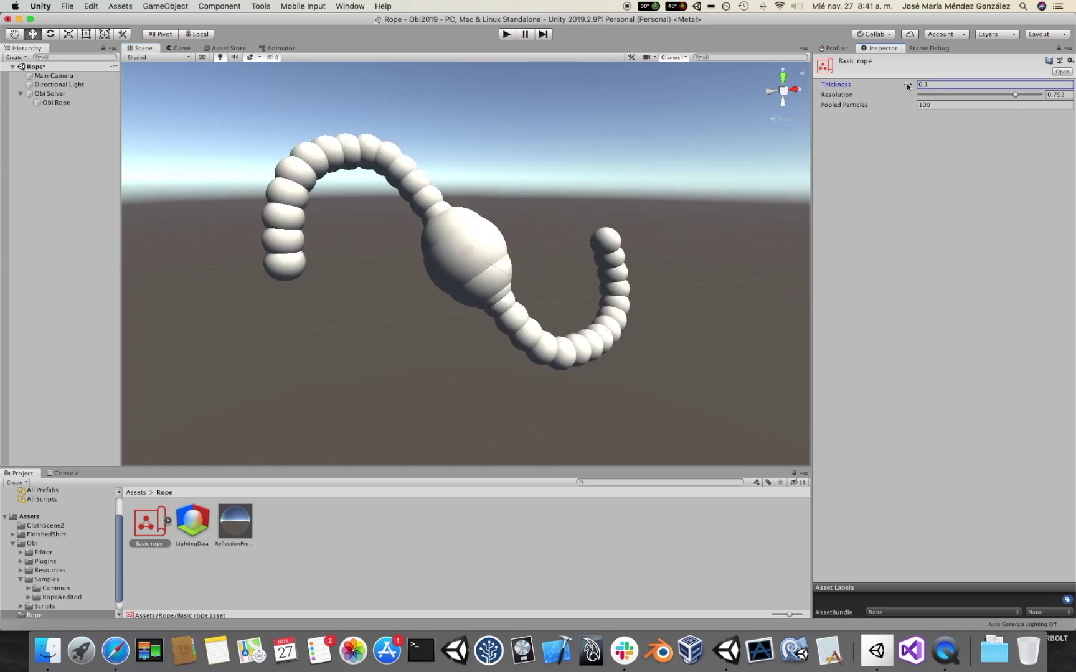
left_click_drag(906, 84, 908, 84)
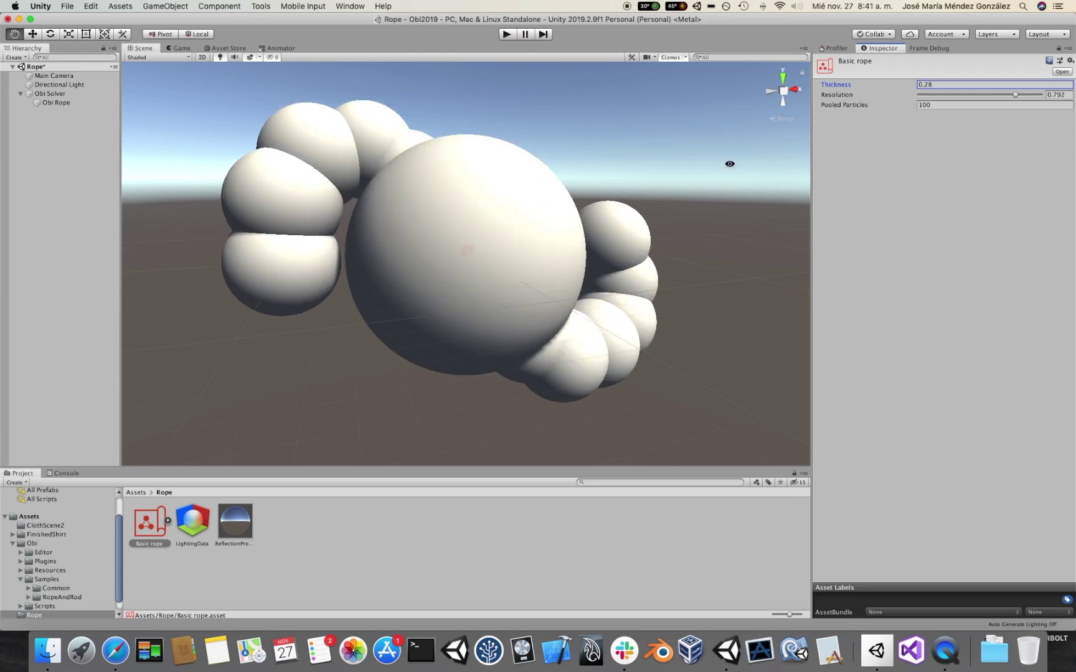
left_click_drag(721, 163, 709, 171, "alt")
scroll(709, 170, "down", 2)
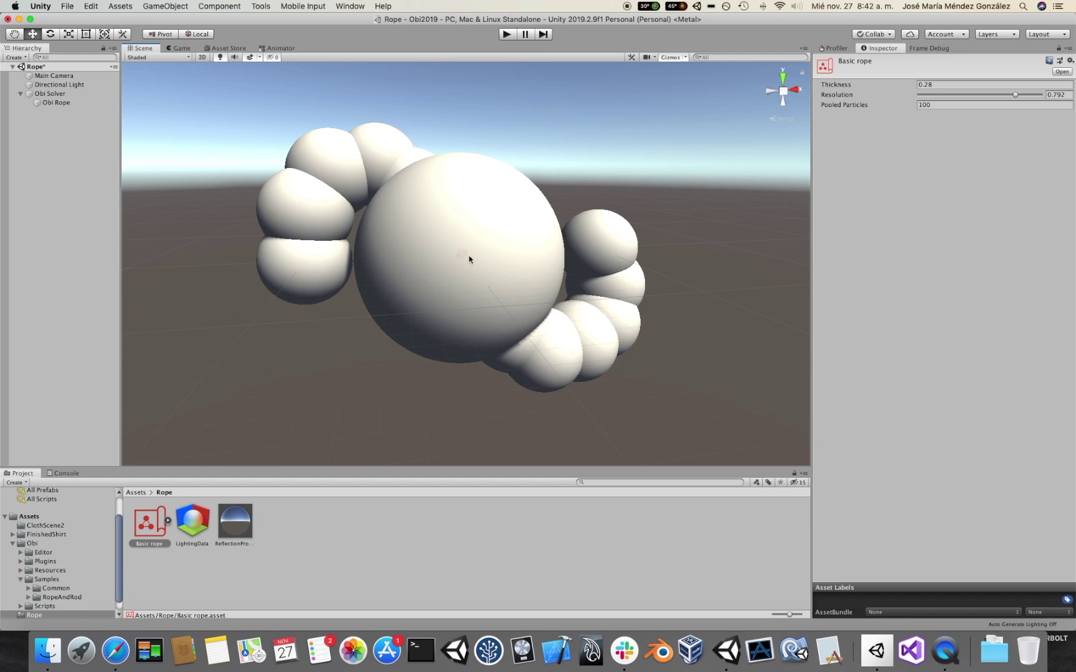
Reduce the Basic rope blueprint to Thickness 0.13 and Resolution 0.745.
left_click_drag(913, 85, 905, 87)
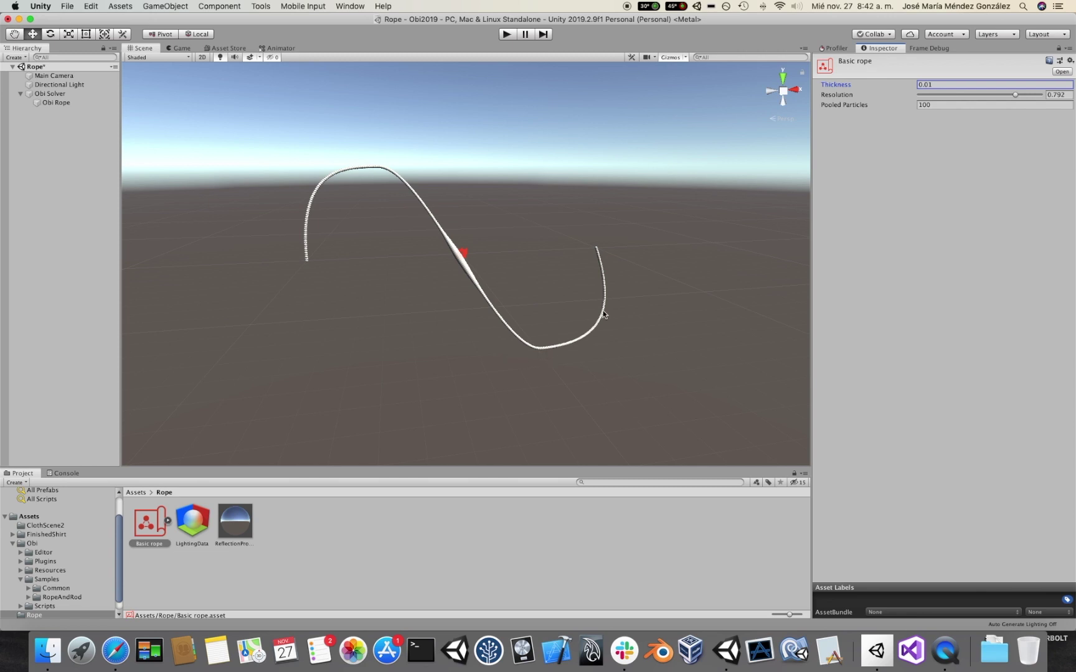
left_click(1015, 94)
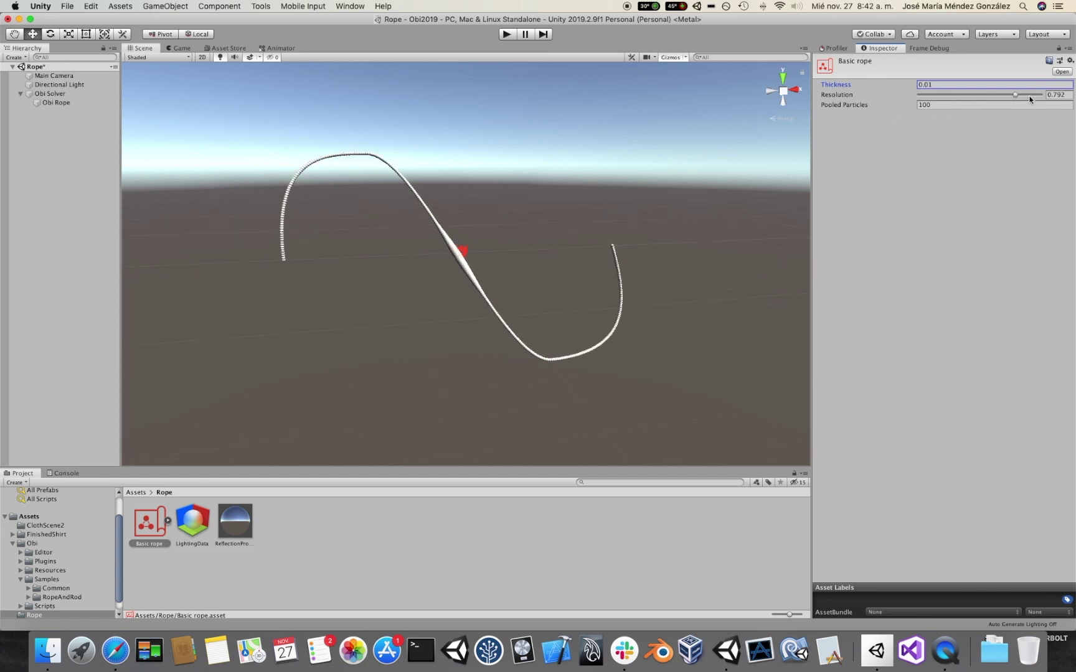
left_click_drag(1013, 93, 987, 101)
left_click(909, 85)
Duplicate Obi Rope twice, offsetting the copies along Z as Obi Rope (1) and Obi Rope (2).
left_click(651, 191)
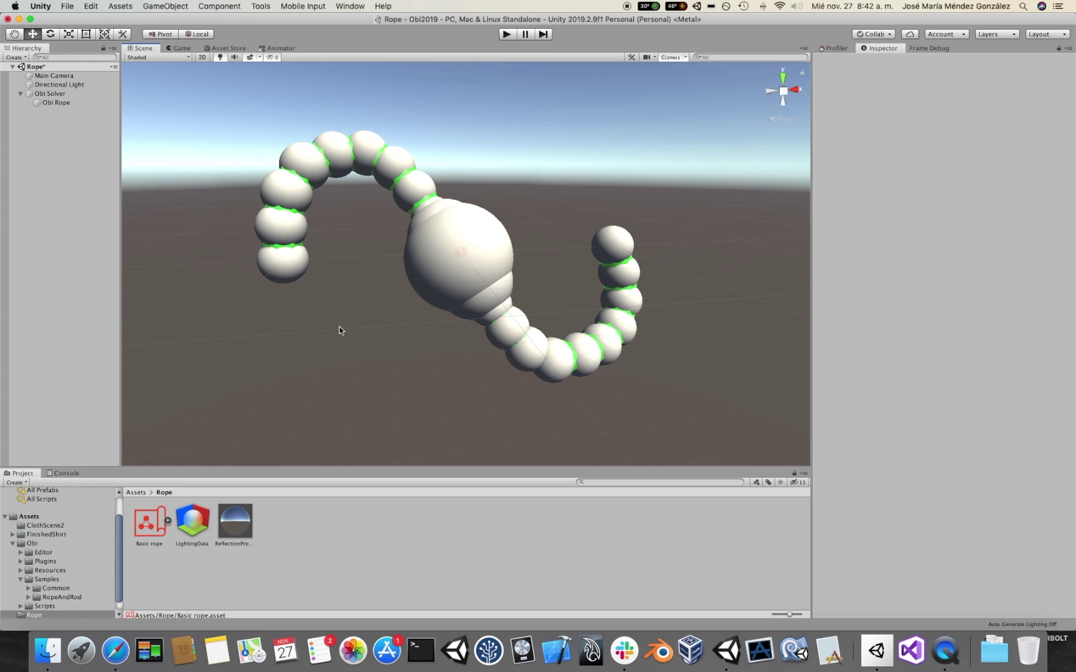
left_click_drag(339, 323, 218, 169, "alt")
left_click(74, 102)
scroll(495, 282, "down", 3)
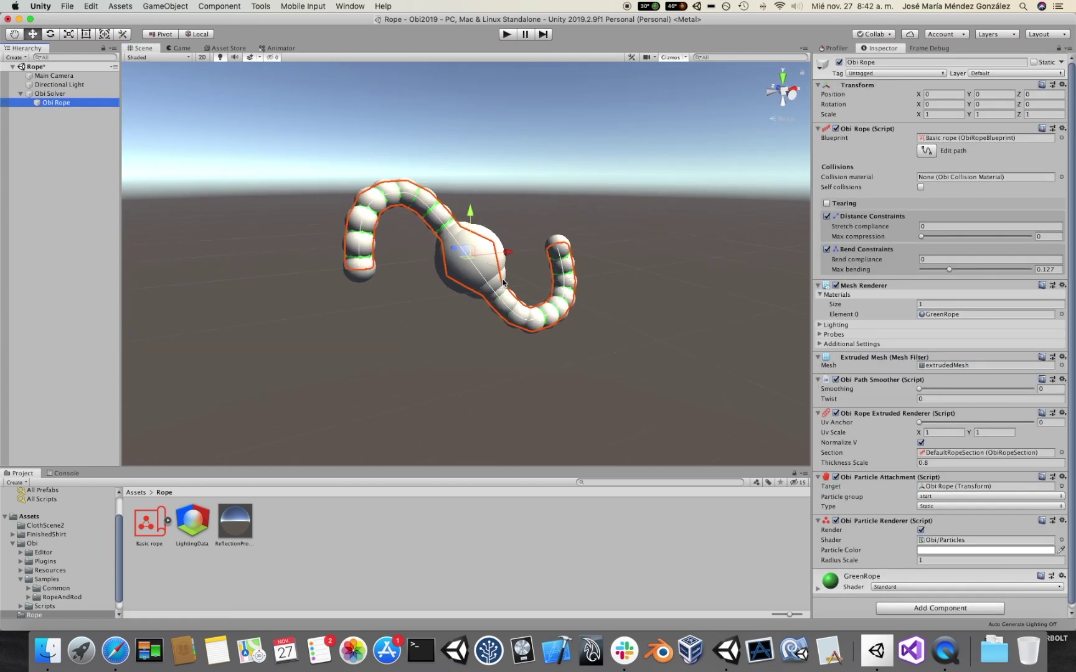
key("super+d")
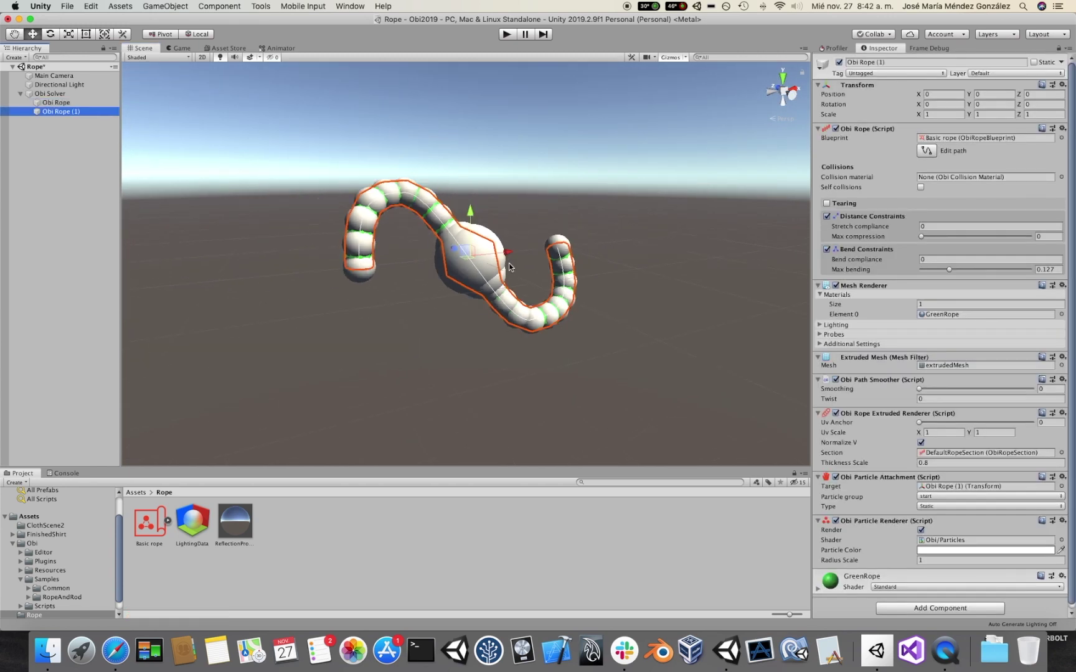
left_click_drag(457, 250, 483, 264)
key("super+d")
left_click(577, 175)
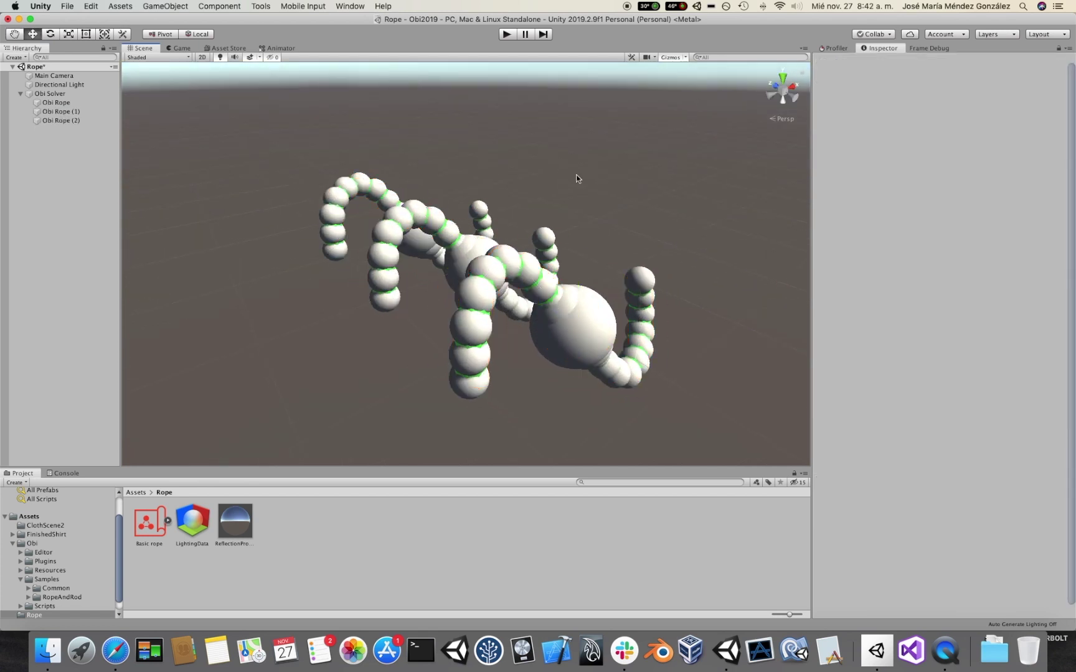
left_click_drag(577, 175, 380, 224, "alt")
Edit Obi Rope (1)'s path and change its start control point's thickness.
left_click(85, 110)
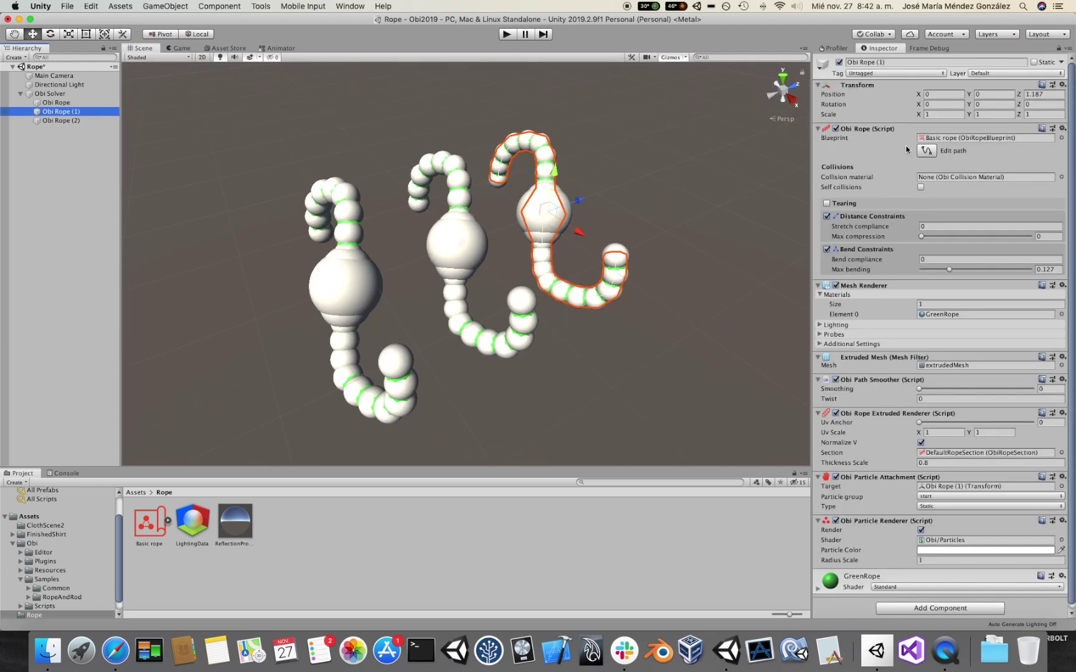
left_click(927, 151)
left_click(546, 215)
left_click_drag(514, 214, 514, 215)
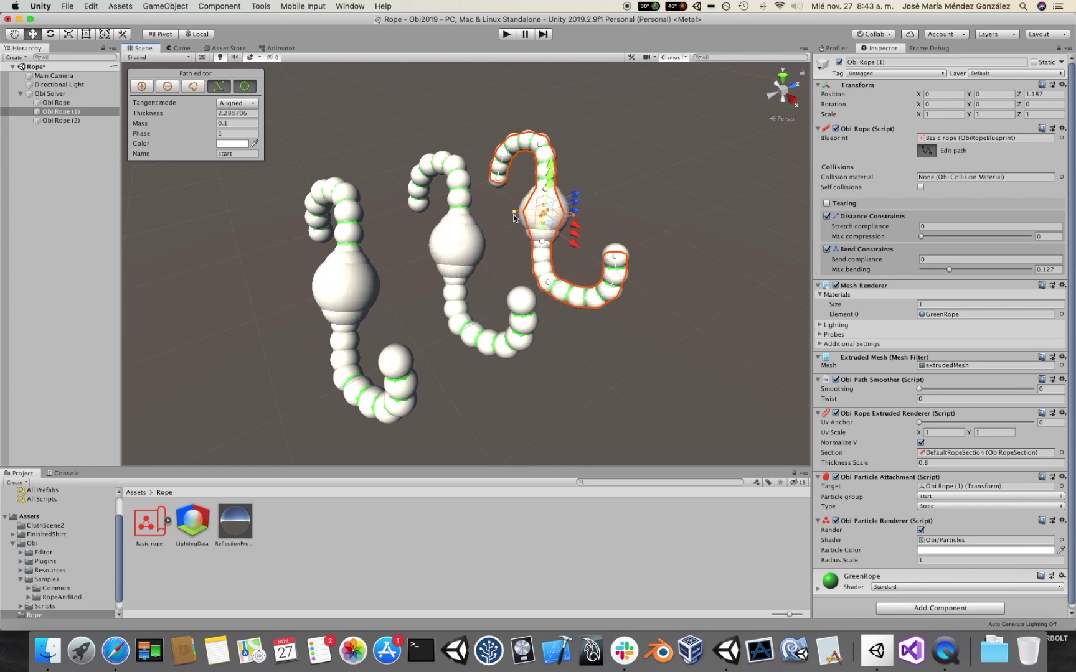
Move a lower control point of Obi Rope (1)'s path upward to reshape it.
left_click(548, 285)
left_click_drag(549, 288, 687, 310, "alt")
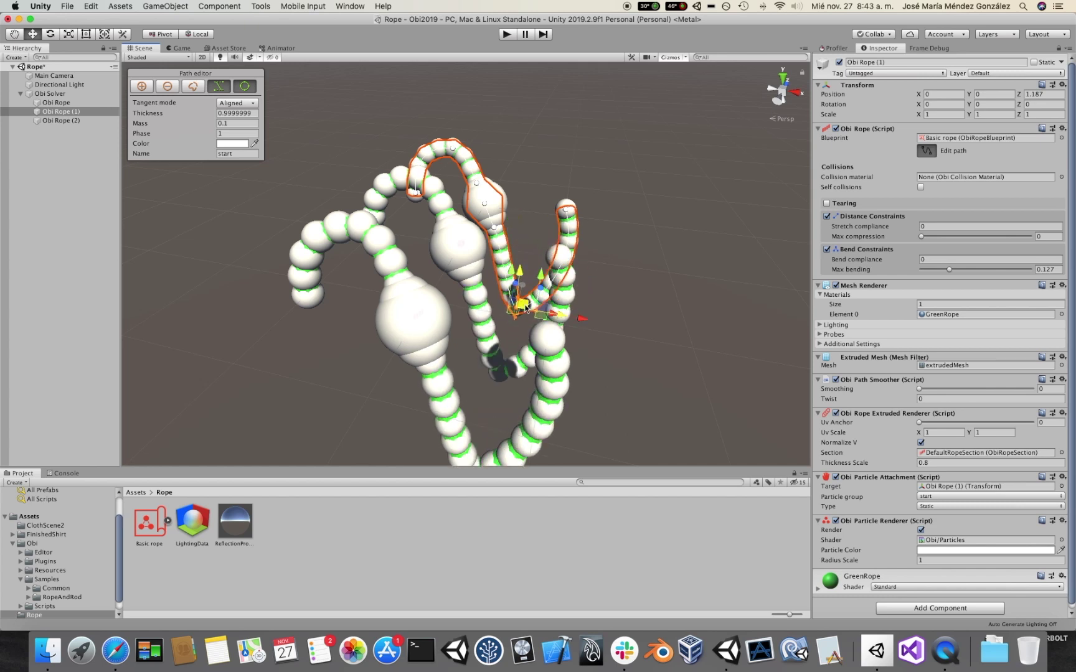
left_click_drag(535, 390, 538, 268)
Run Play mode, frame all three ropes in the Scene view, and select Obi Rope (2).
key("super+p")
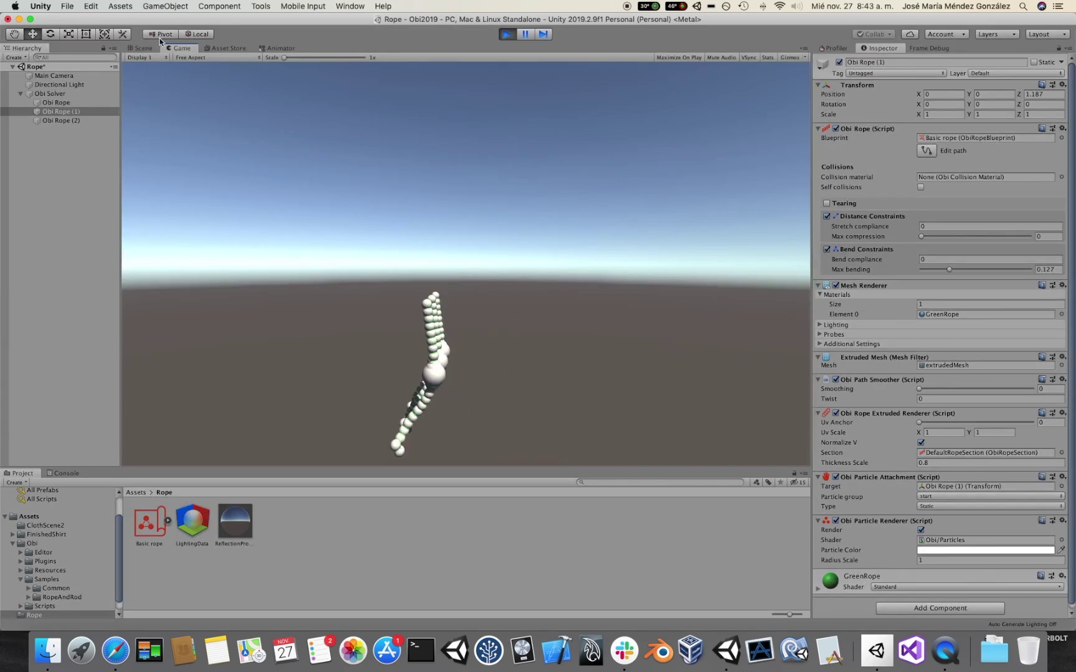
left_click(145, 48)
key("f")
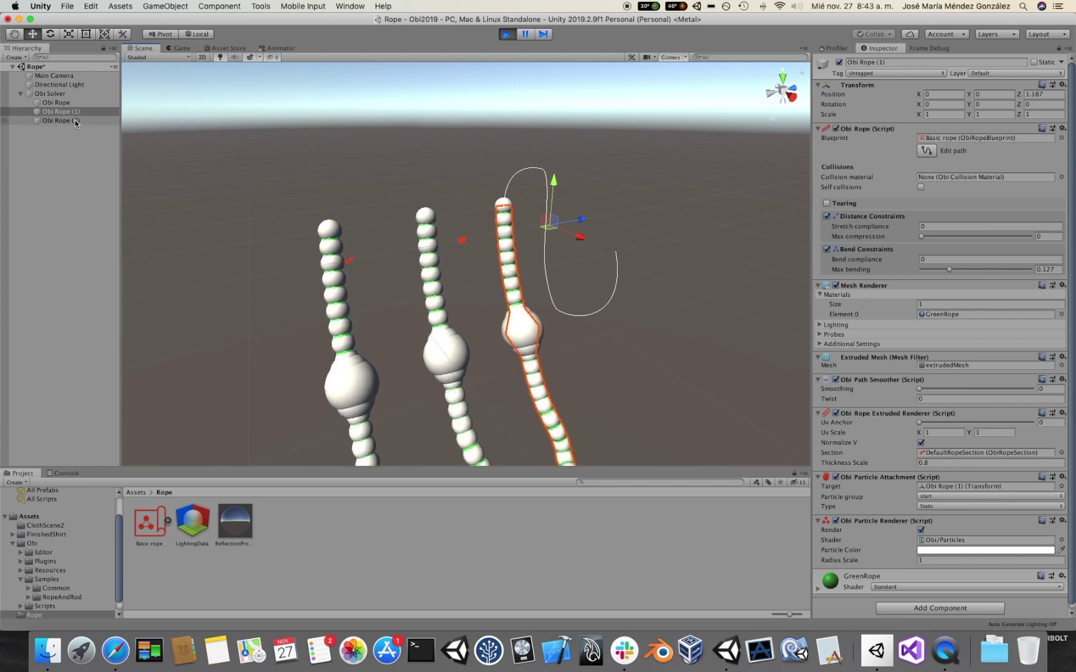
left_click(75, 120)
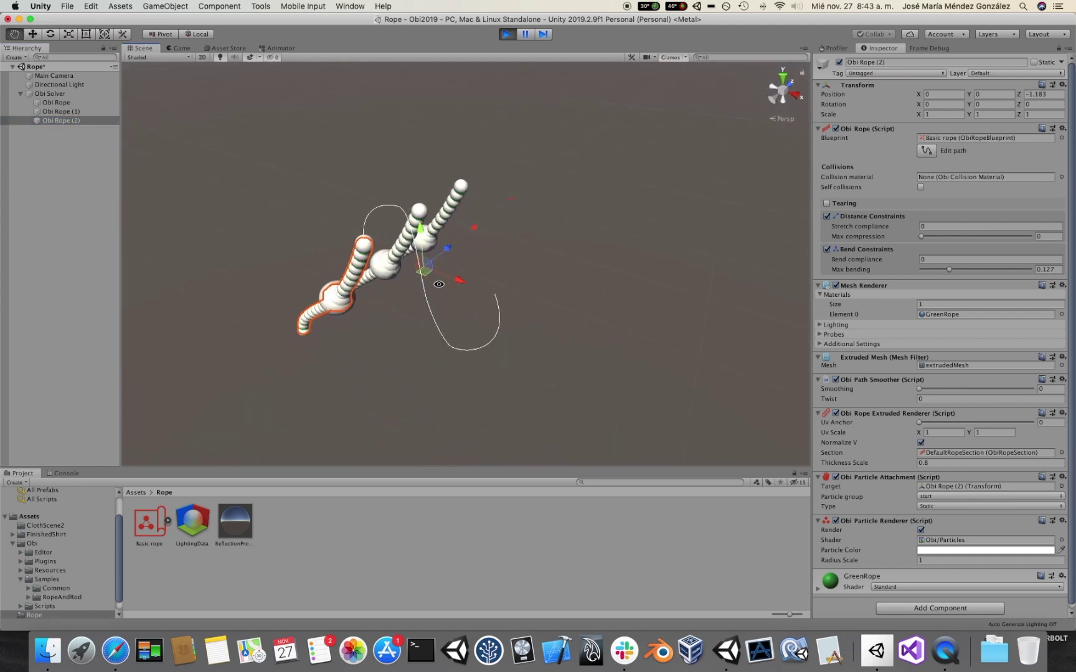